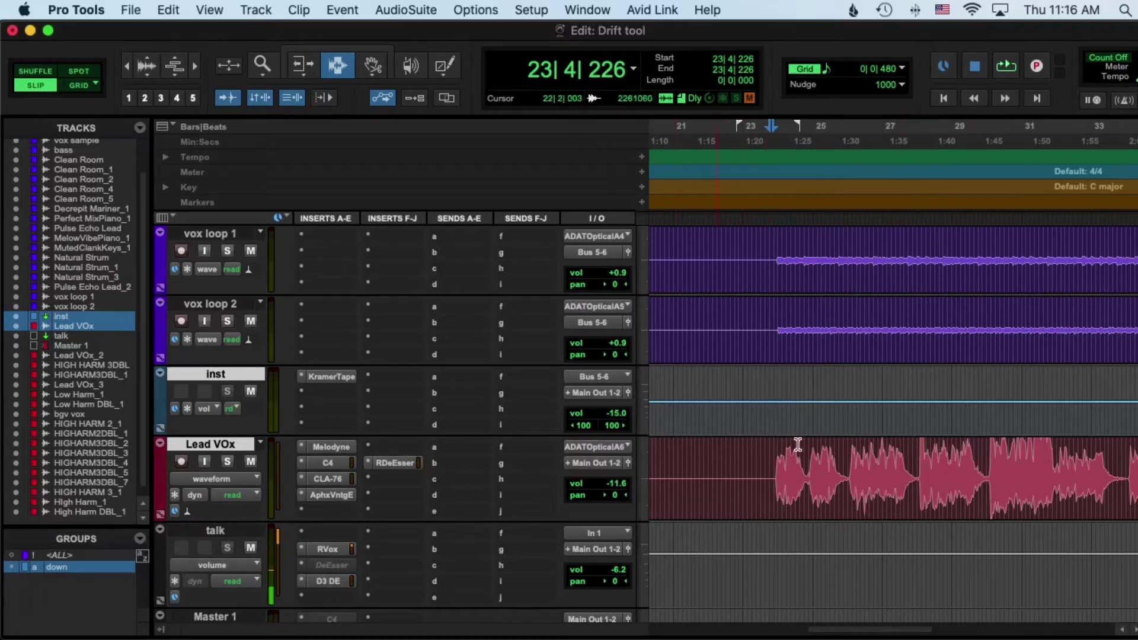
# Step: Open Melodyne on Lead VOx and play the phrase through so bars 24–27 are captured as blobs
pyautogui.click(772, 457)
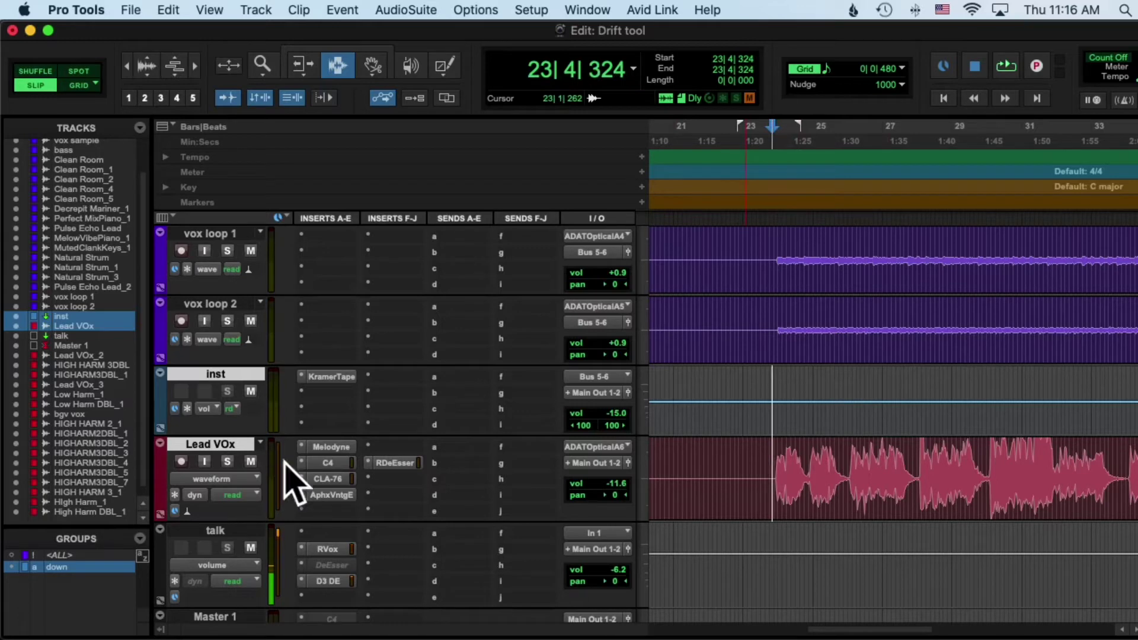
pyautogui.click(332, 448)
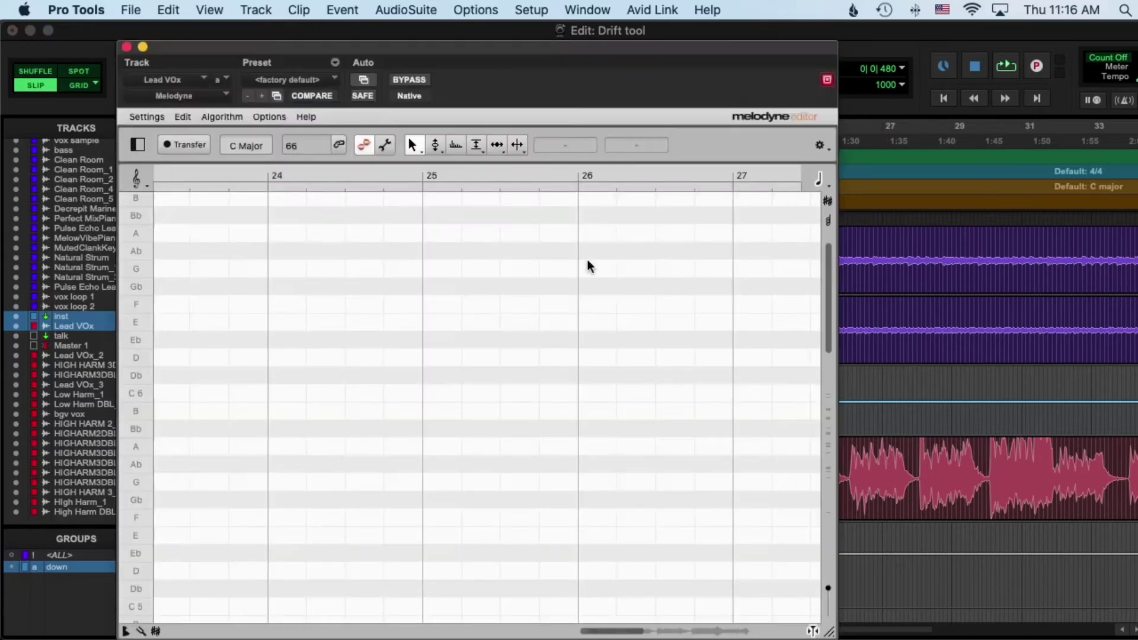
pyautogui.press('space')
pyautogui.scroll(-1, 440, 322)
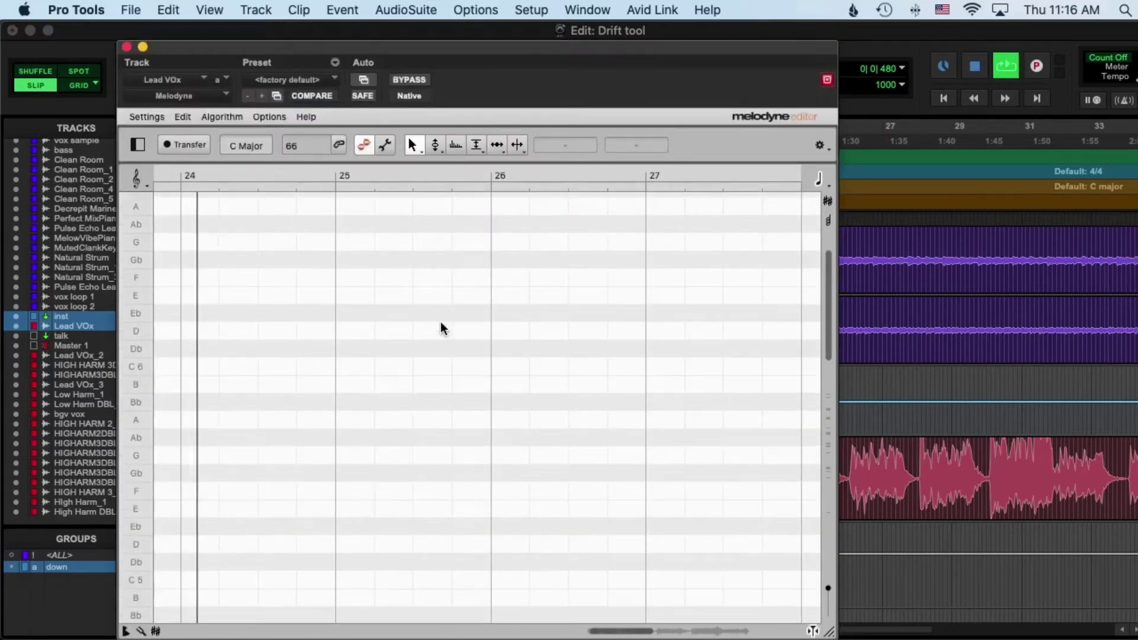
pyautogui.press('space')
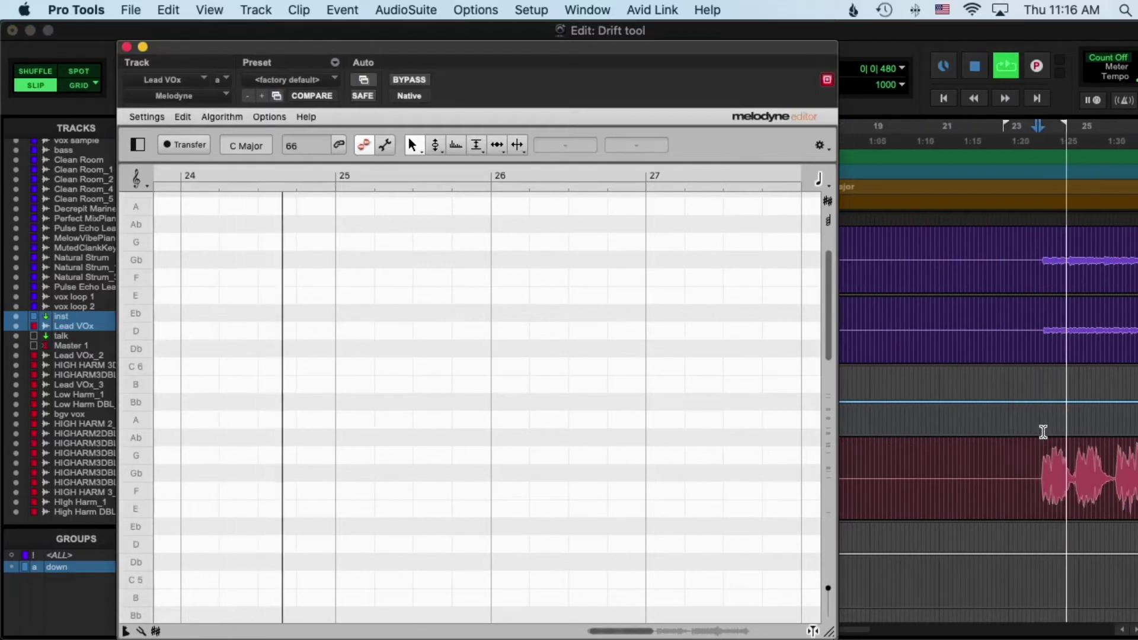
pyautogui.press('space')
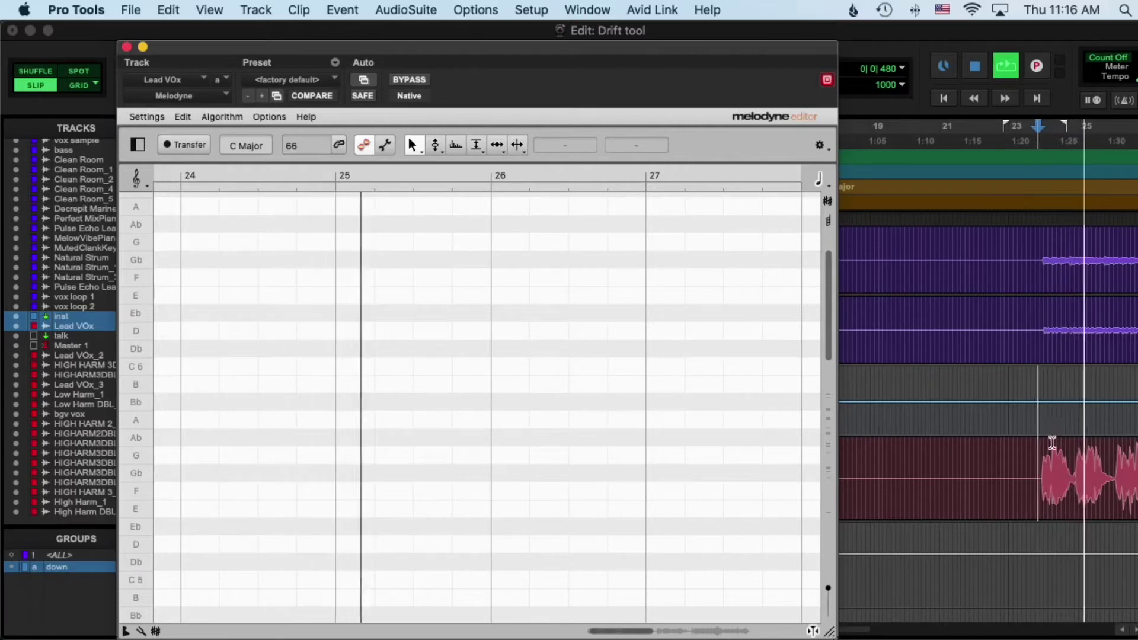
pyautogui.press('space')
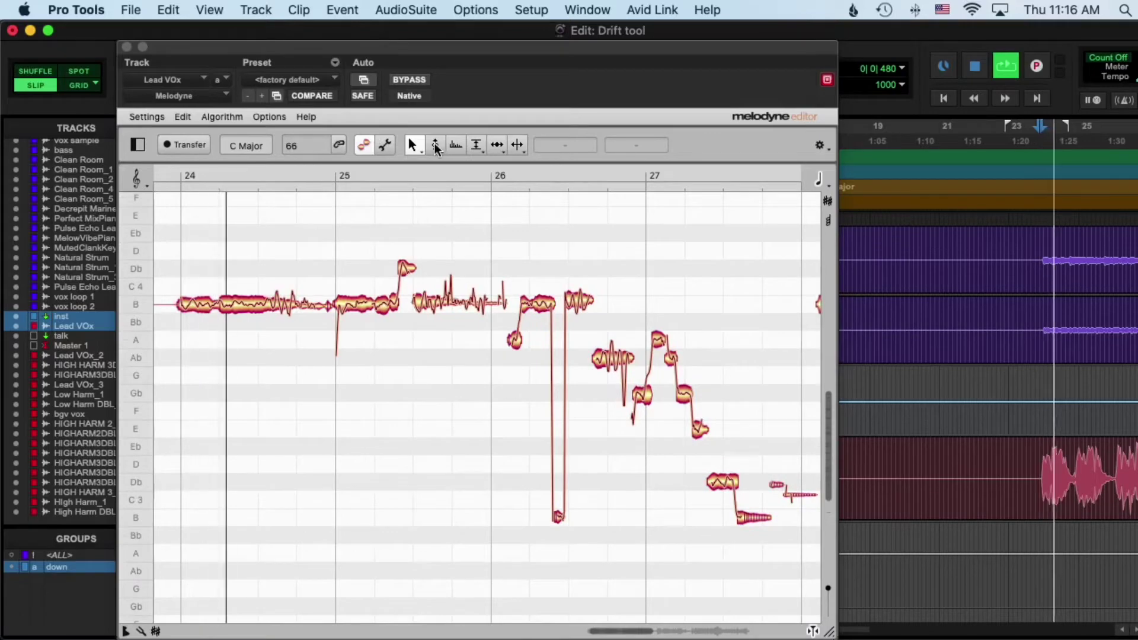
# Step: Zoom Melodyne's editor in on the sustained B notes and play the phrase to check
pyautogui.moveTo(412, 145); pyautogui.dragTo(413, 190)
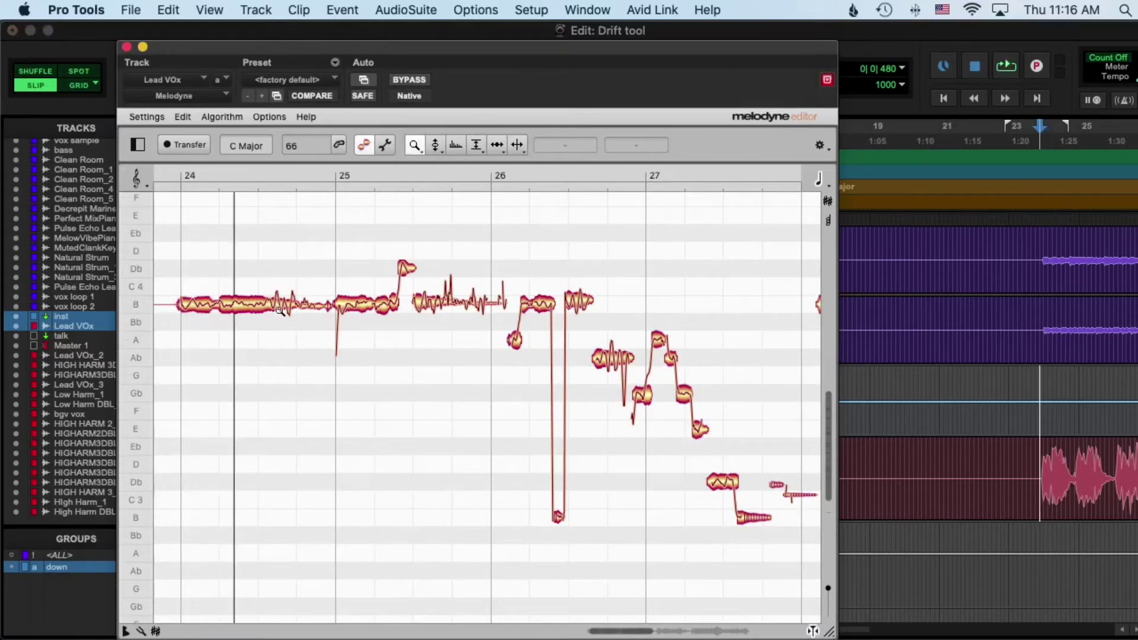
pyautogui.moveTo(280, 312); pyautogui.dragTo(370, 395)
pyautogui.press('space')
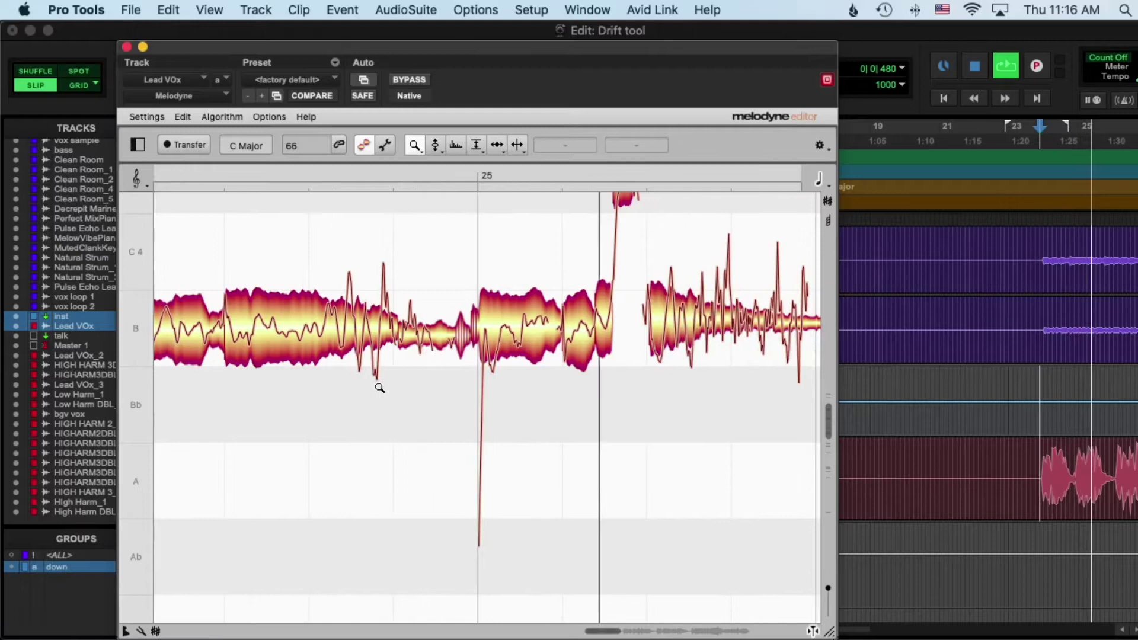
pyautogui.press('space')
# Step: Choose the Pitch Tool and scroll the editor to bars 24–25
pyautogui.click(444, 144)
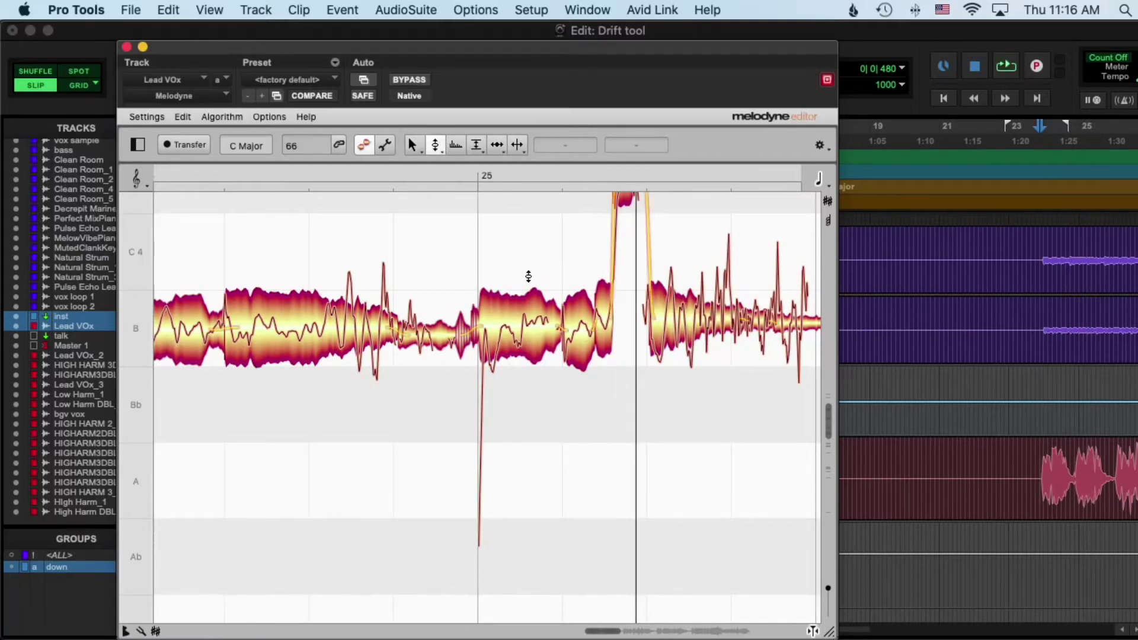
pyautogui.hscroll(-5, 528, 276)
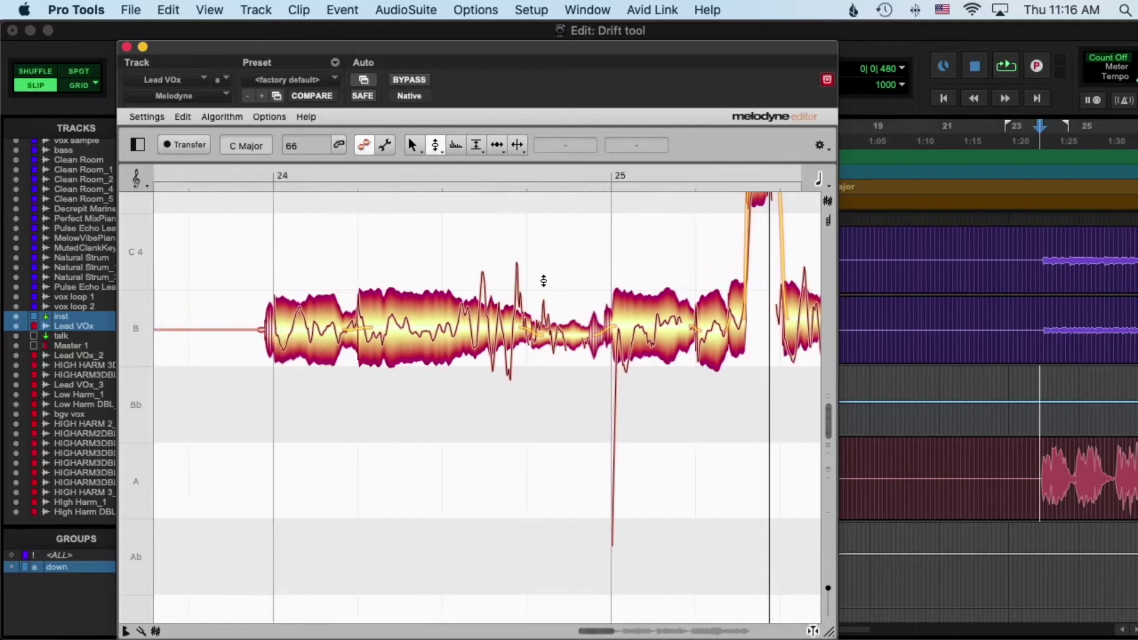
pyautogui.hscroll(3, 541, 279)
pyautogui.hscroll(2, 629, 291)
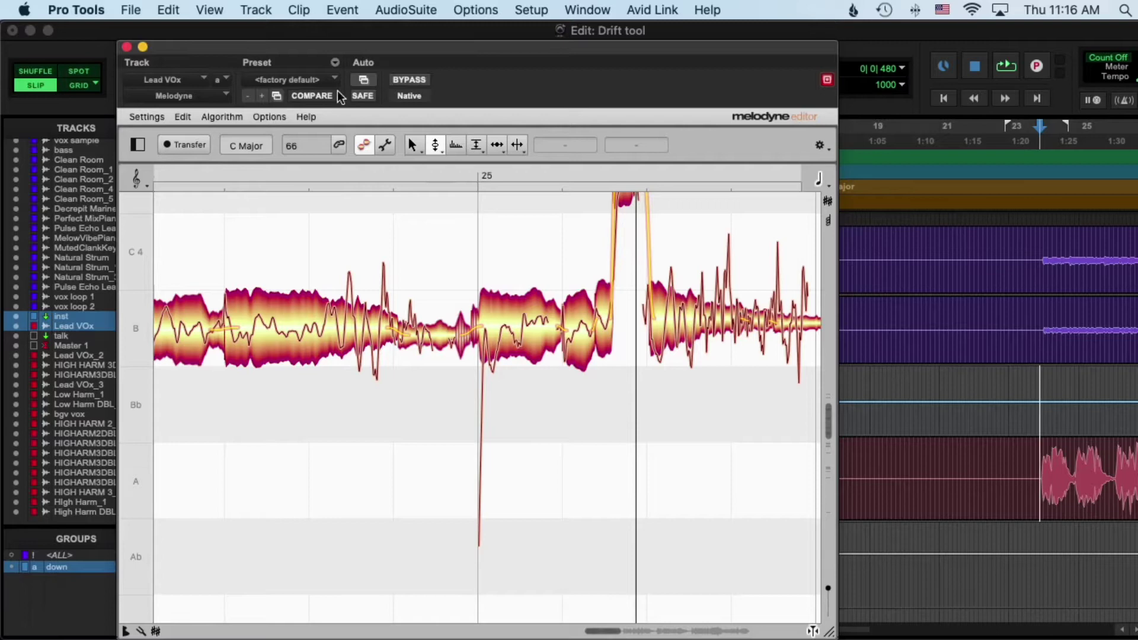
# Step: Open the Pitch Tool flyout in Melodyne's toolbar to reveal the Pitch Drift Tool
pyautogui.click(436, 145)
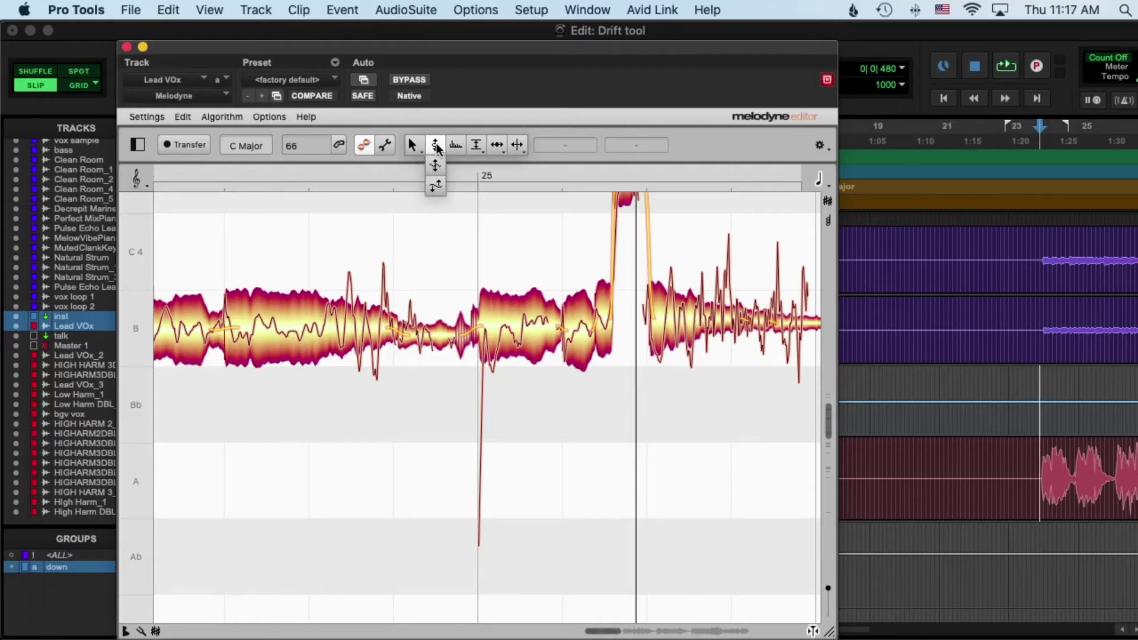
pyautogui.click(437, 147)
pyautogui.click(436, 147)
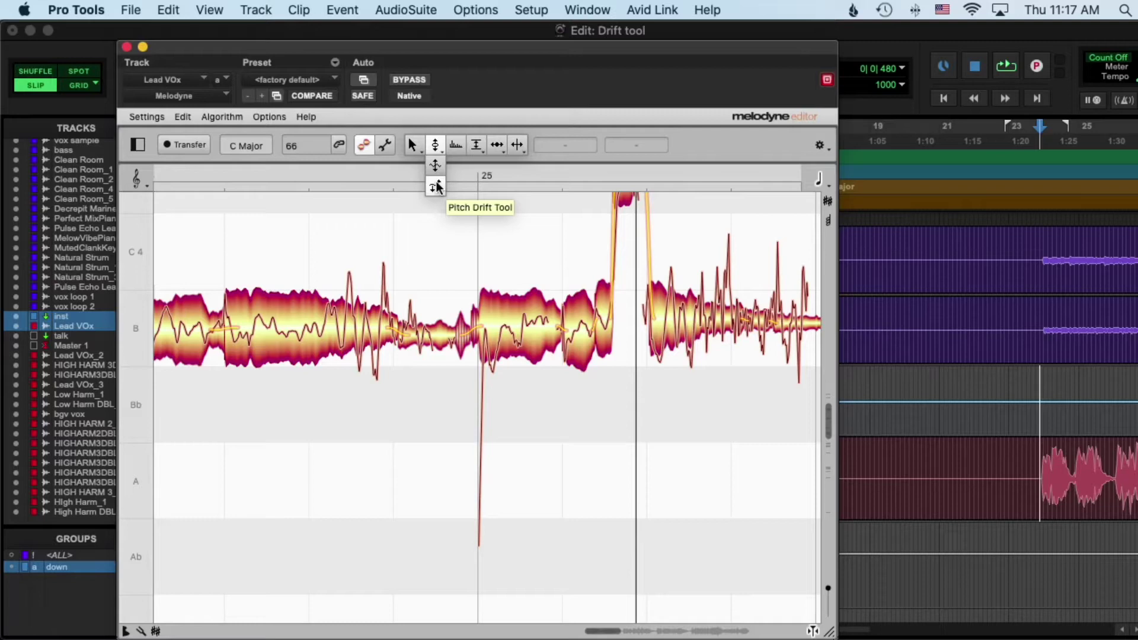
# Step: With the Pitch Drift Tool, flatten the bar-25 B note's drift to -1.0% and play it back
pyautogui.click(436, 187)
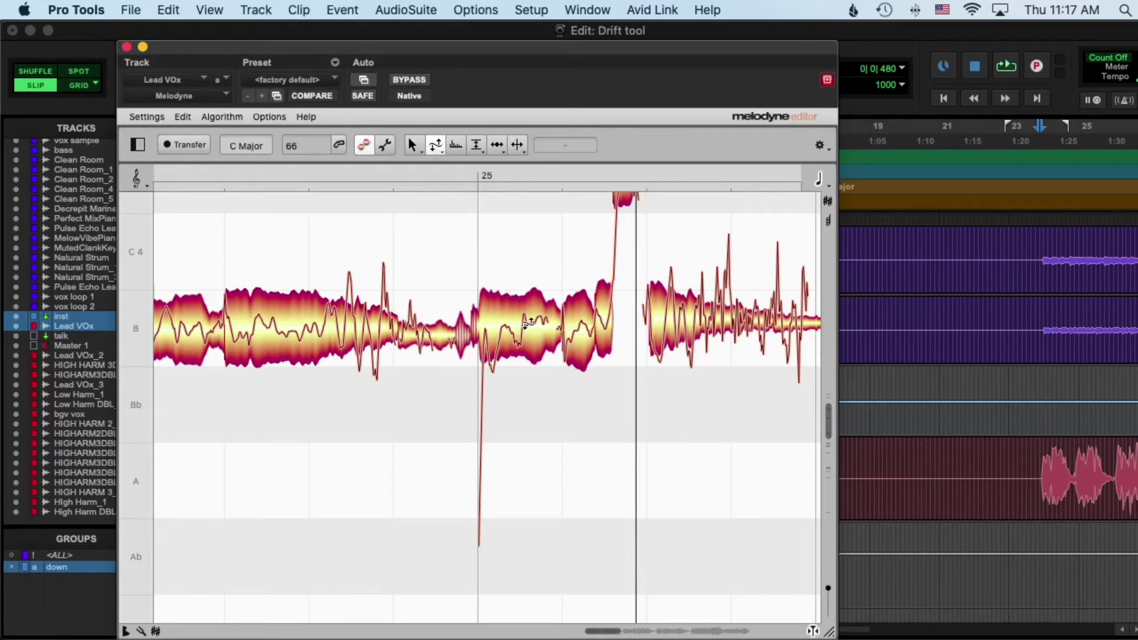
pyautogui.hscroll(-2, 530, 326)
pyautogui.moveTo(544, 325); pyautogui.dragTo(546, 405)
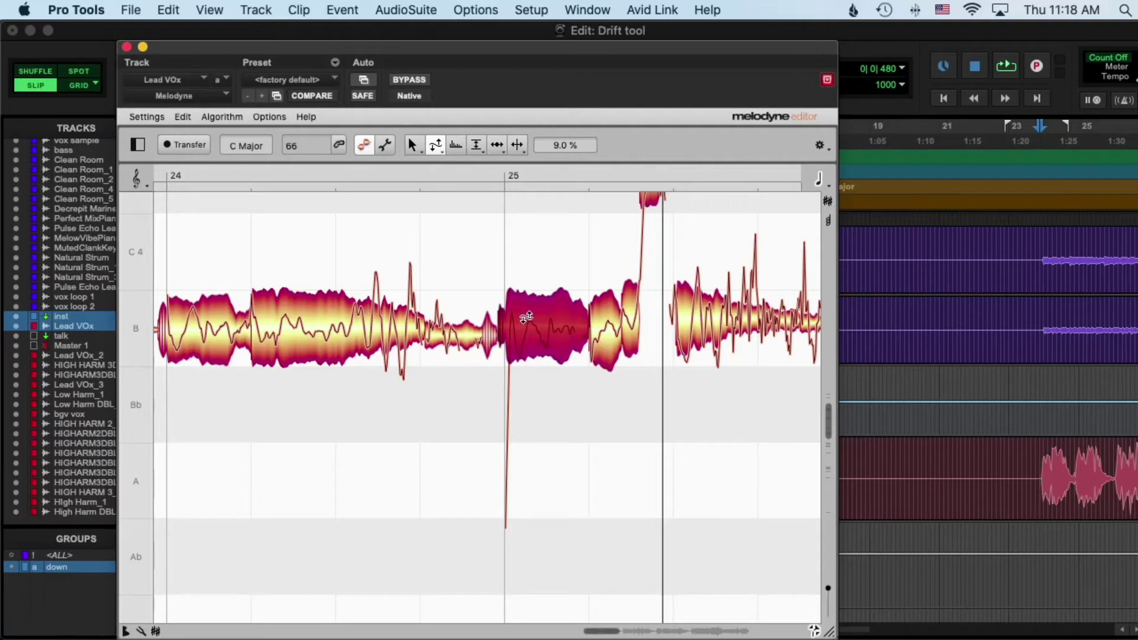
pyautogui.moveTo(526, 318)
pyautogui.mouseDown()
pyautogui.moveTo(542, 318)
pyautogui.moveTo(548, 342)
pyautogui.moveTo(544, 330)
pyautogui.mouseUp()
pyautogui.press('space')
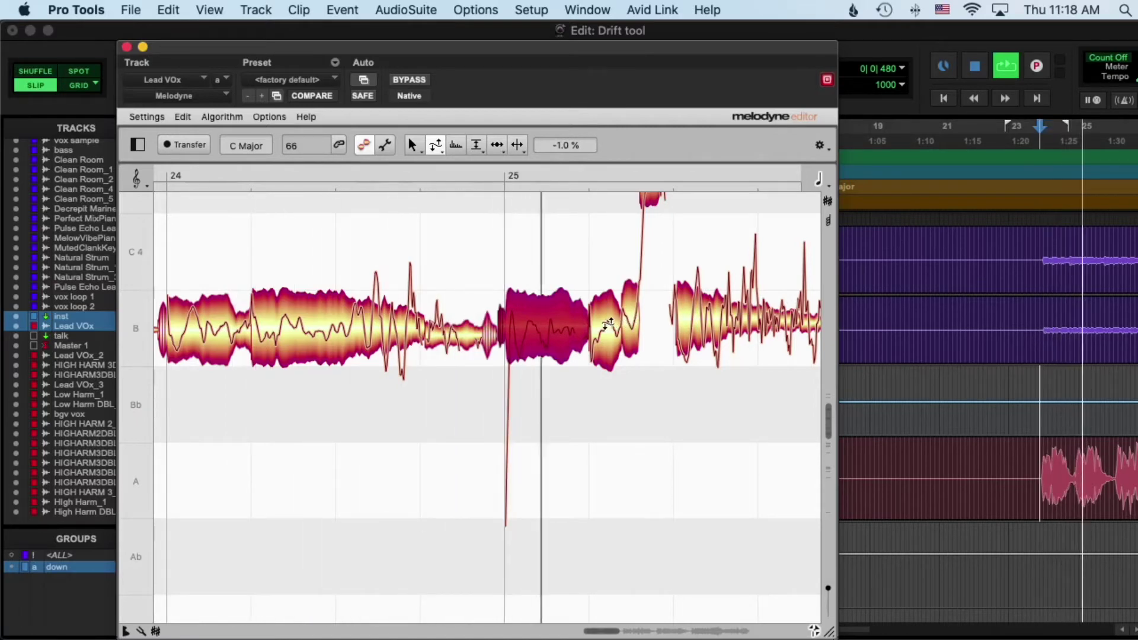
pyautogui.press('space')
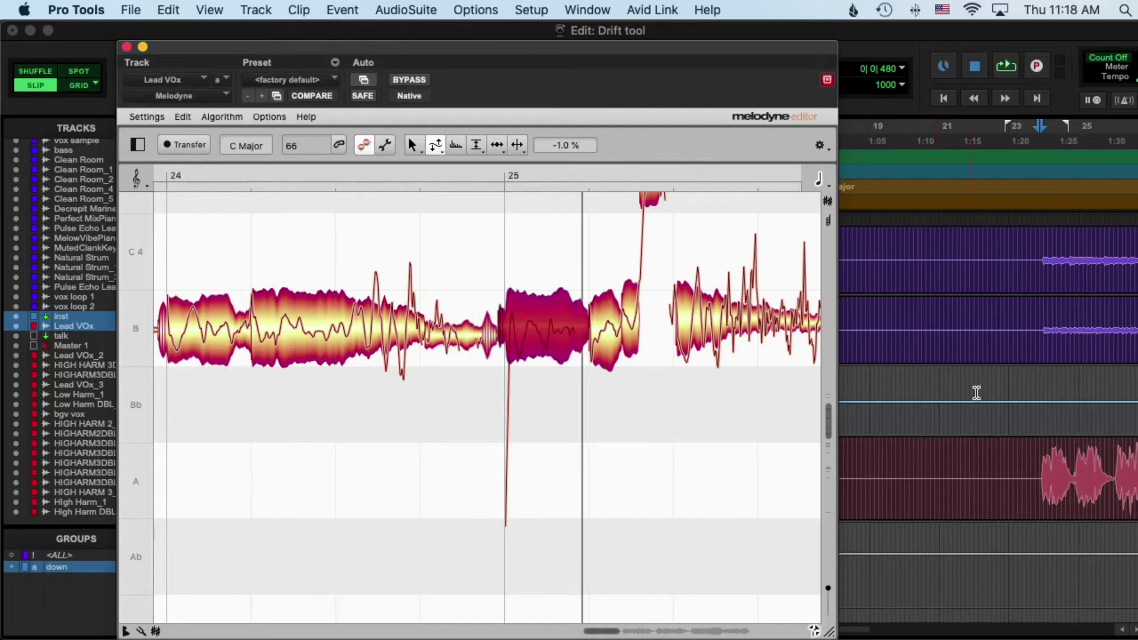
# Step: Replay the edited phrase from playback start points just before the vocal
pyautogui.click(1118, 447)
pyautogui.press('space')
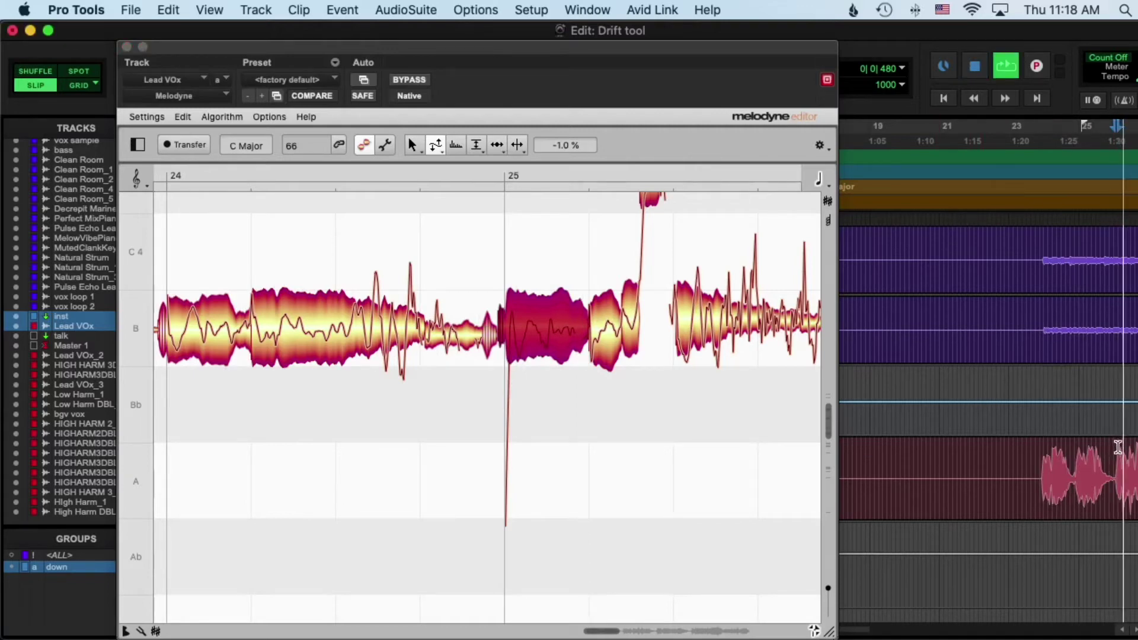
pyautogui.press('space')
pyautogui.click(1076, 448)
pyautogui.press('space')
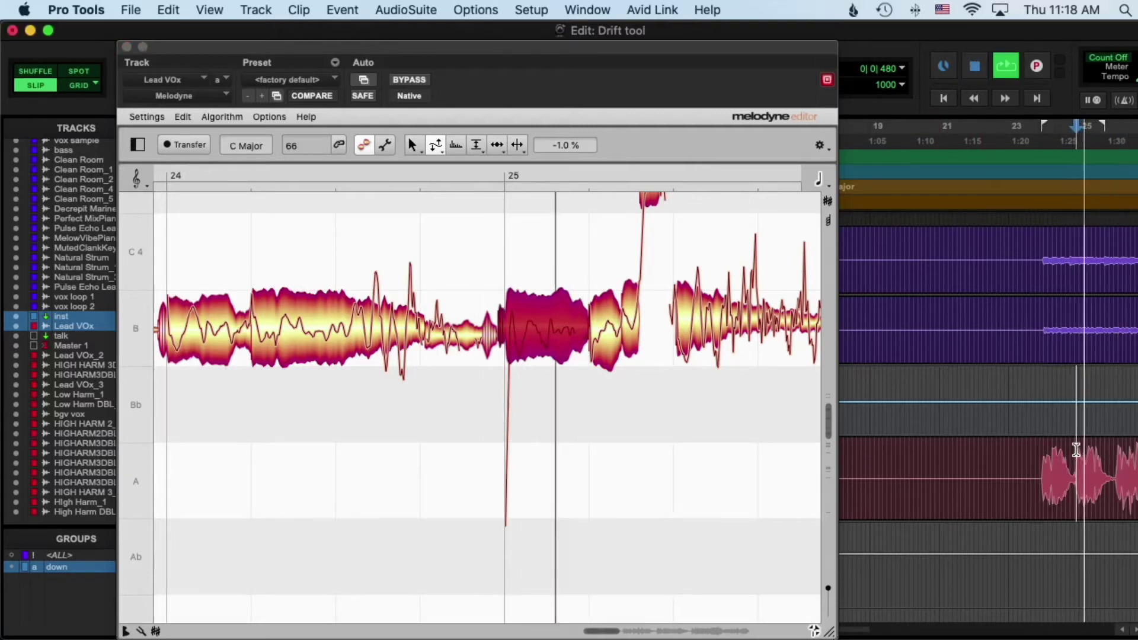
pyautogui.press('space')
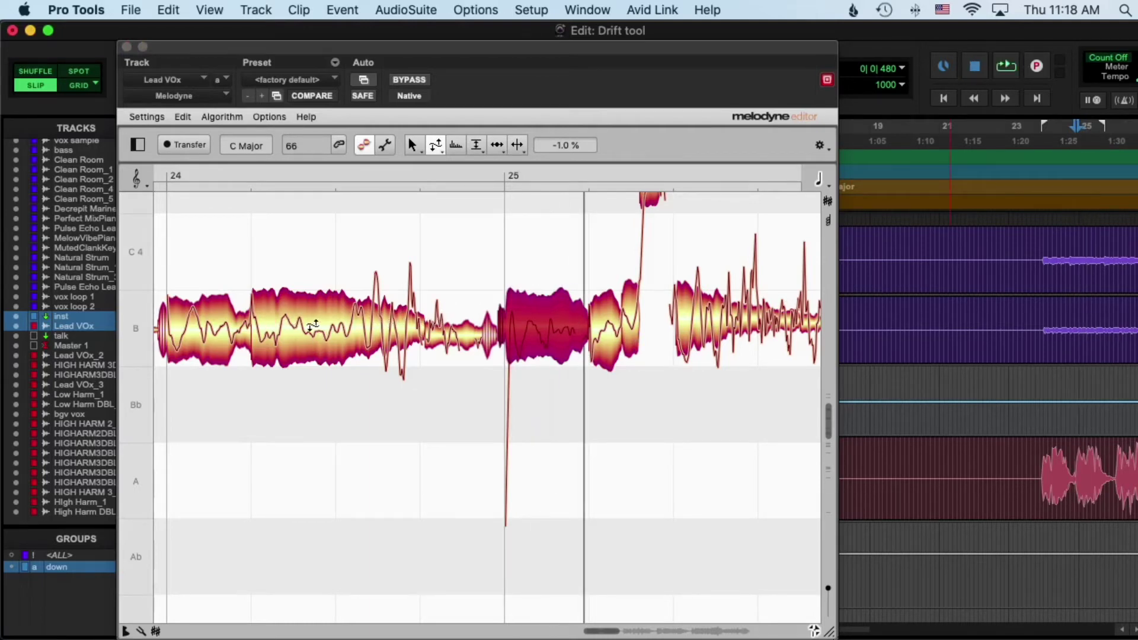
# Step: Flatten the long B note at bar 24 to -27.0% drift and audition the phrase
pyautogui.moveTo(313, 325); pyautogui.dragTo(323, 397)
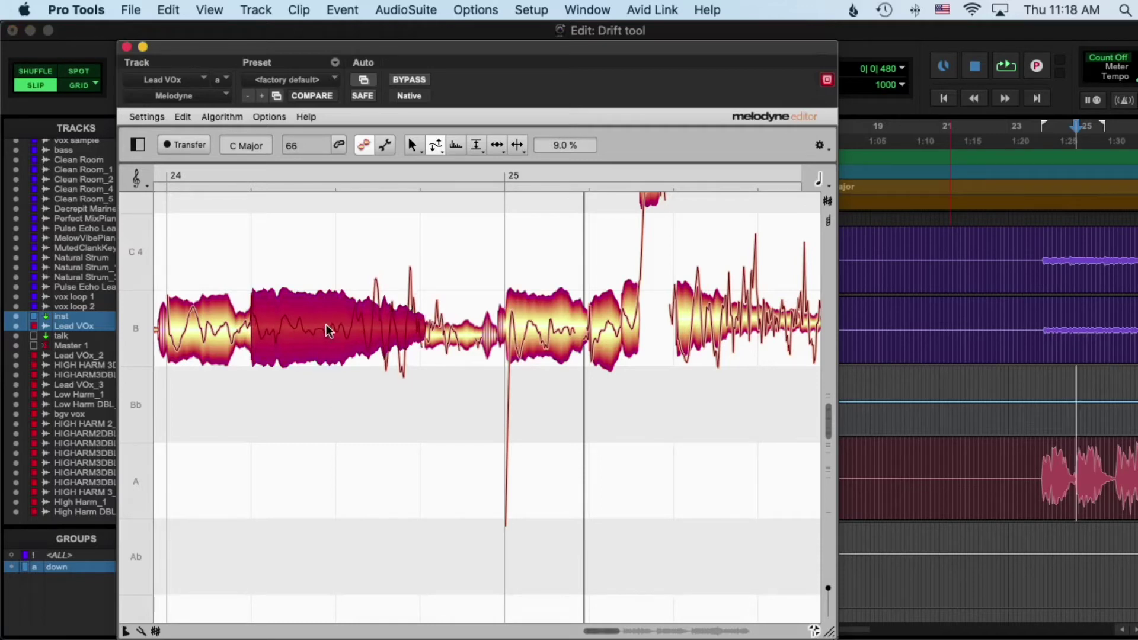
pyautogui.moveTo(326, 326); pyautogui.dragTo(366, 354)
pyautogui.press('space')
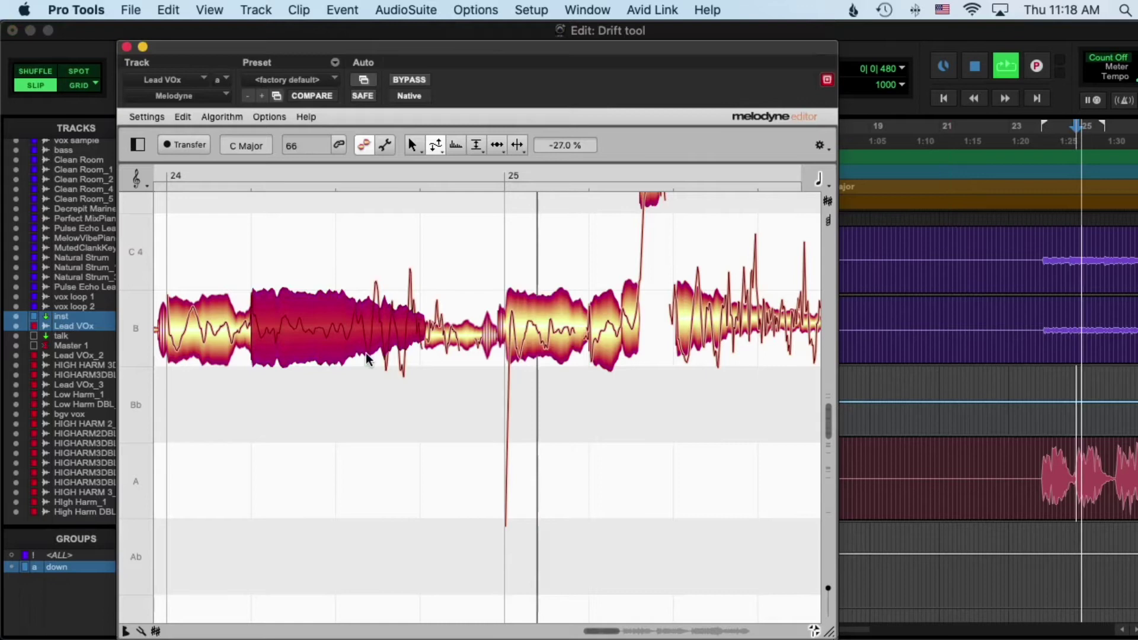
pyautogui.press('space')
pyautogui.click(1039, 454)
pyautogui.press('space')
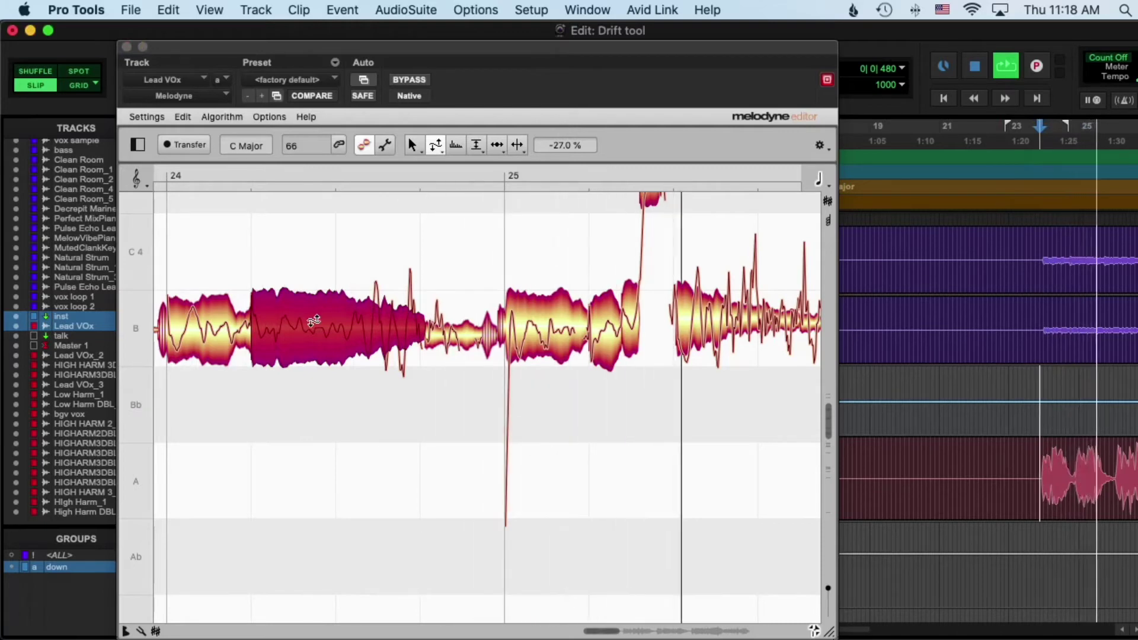
pyautogui.press('space')
pyautogui.scroll(3, 652, 314)
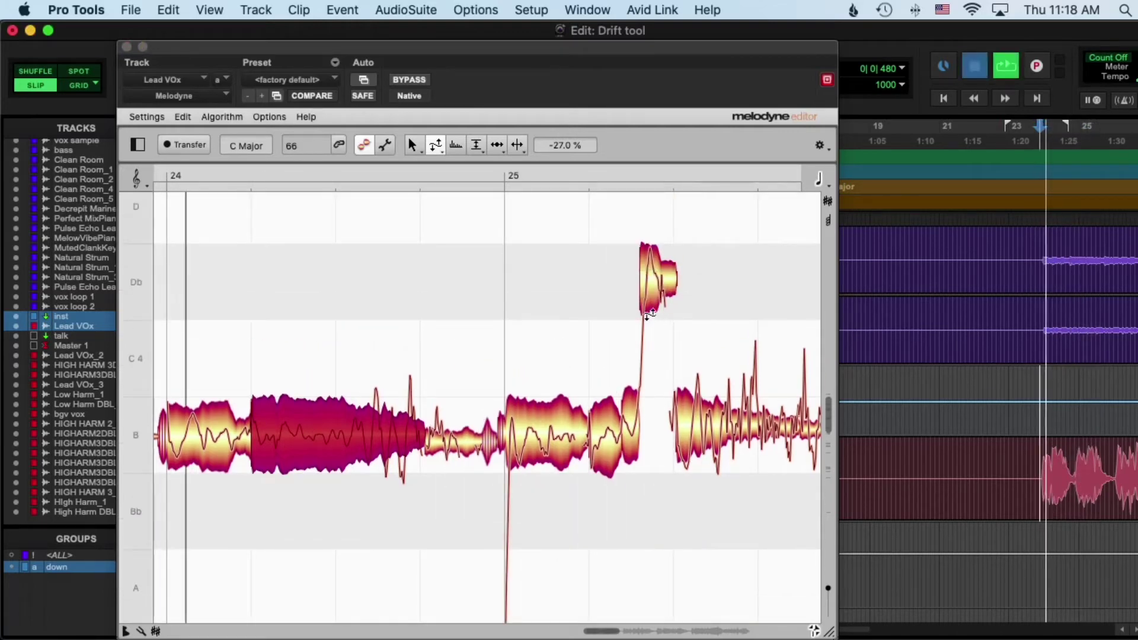
# Step: Tune the short high Db note down from +5 to about -9 cents, then pick the Pitch Drift Tool
pyautogui.click(651, 309)
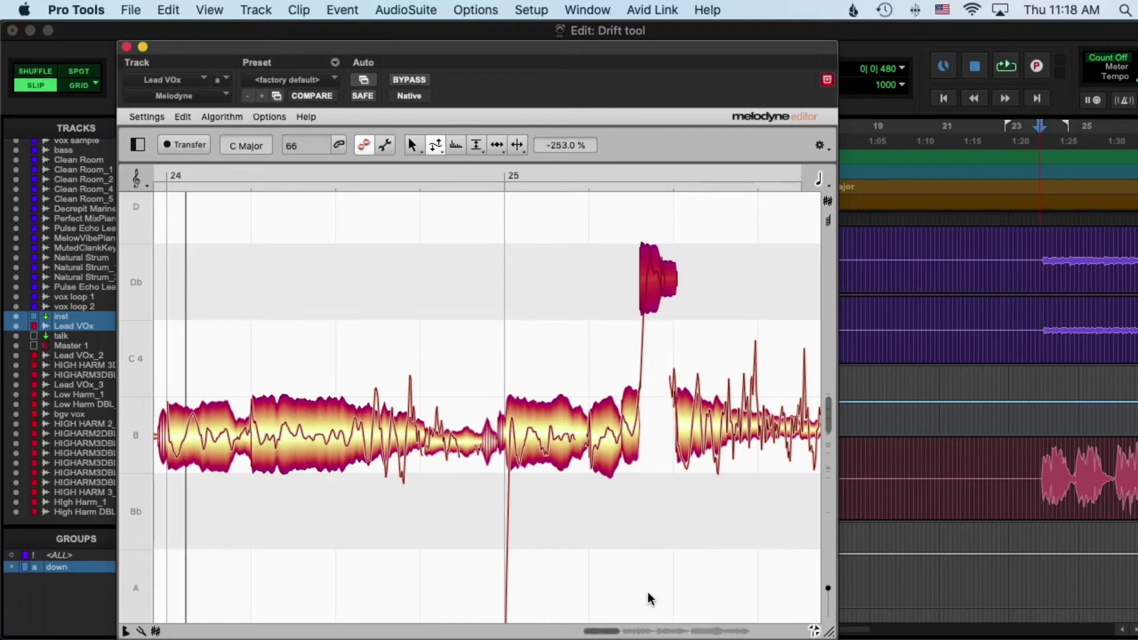
pyautogui.press('space')
pyautogui.click(435, 145)
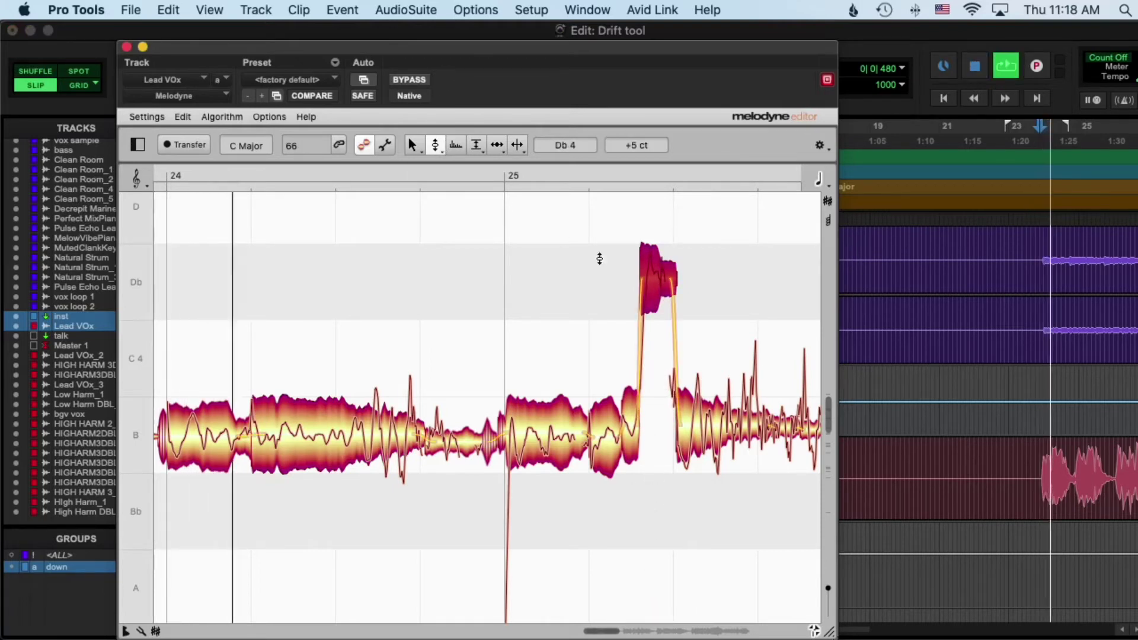
pyautogui.moveTo(656, 280); pyautogui.dragTo(657, 291)
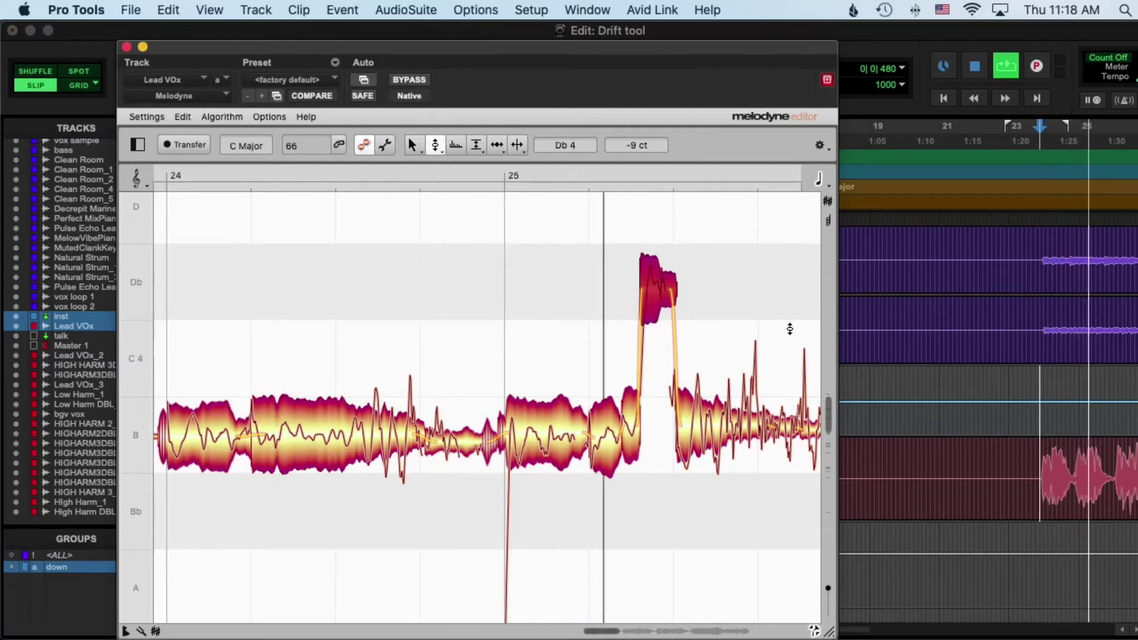
pyautogui.press('space')
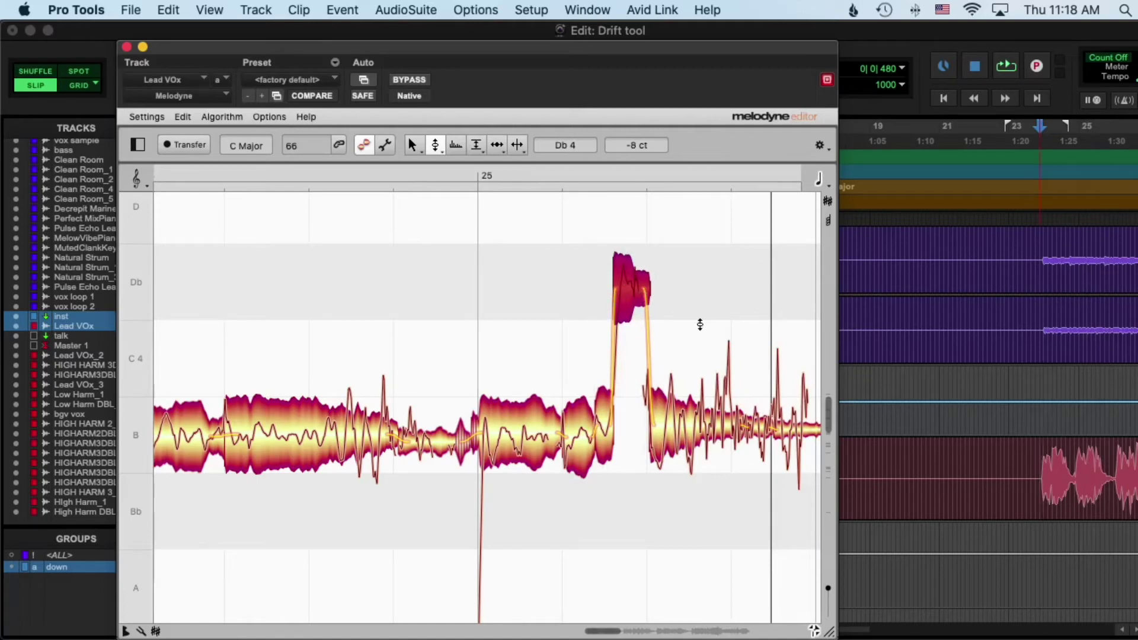
pyautogui.click(892, 345)
pyautogui.moveTo(436, 145); pyautogui.dragTo(437, 185)
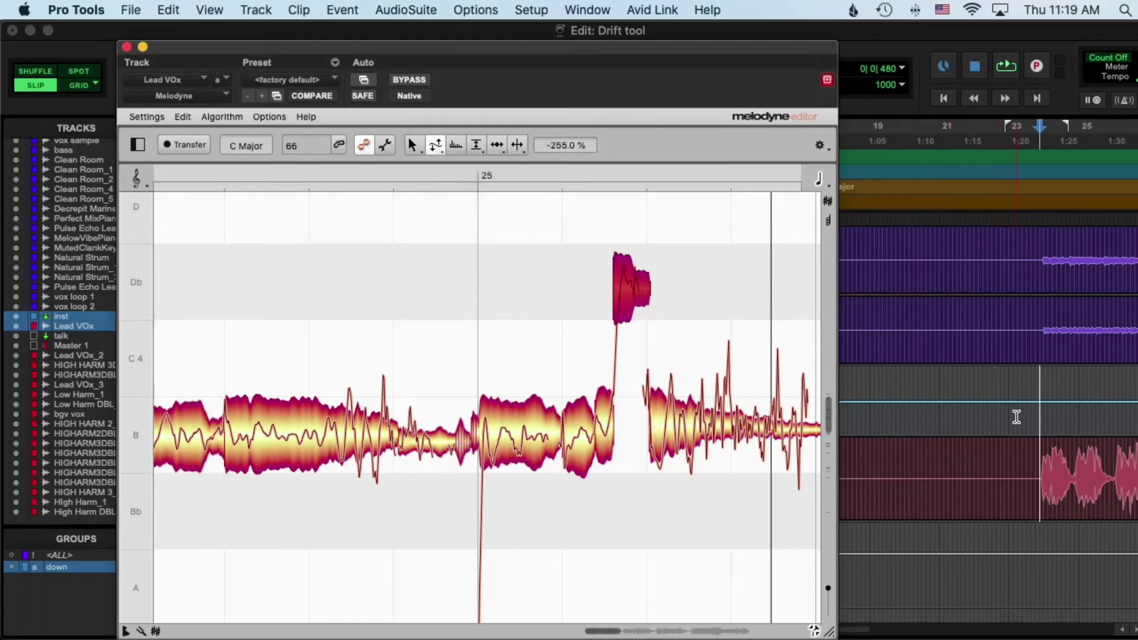
# Step: Scroll to bar 28 and play the Lead VOx from just before it to hear the sustained B note
pyautogui.hscroll(3, 1019, 417)
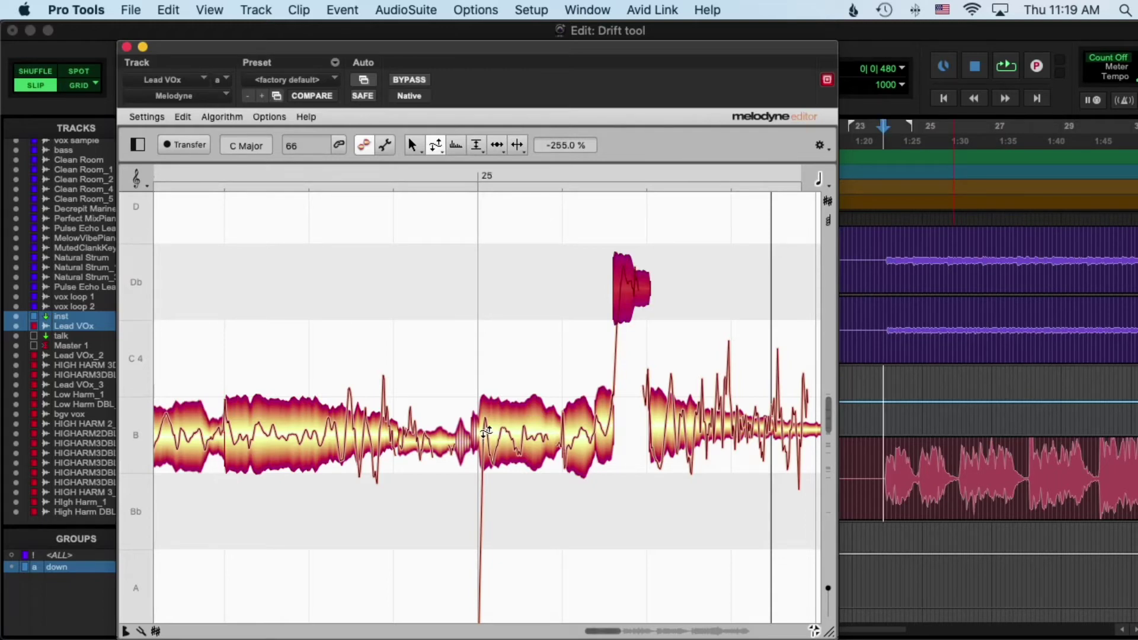
pyautogui.hscroll(6, 696, 441)
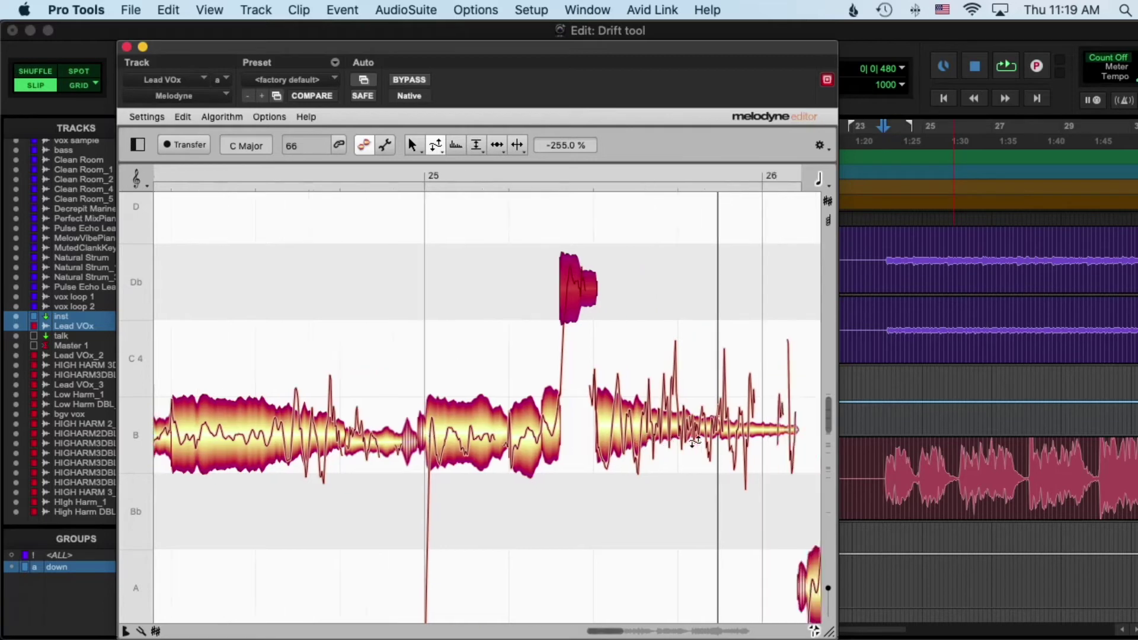
pyautogui.hscroll(2, 694, 441)
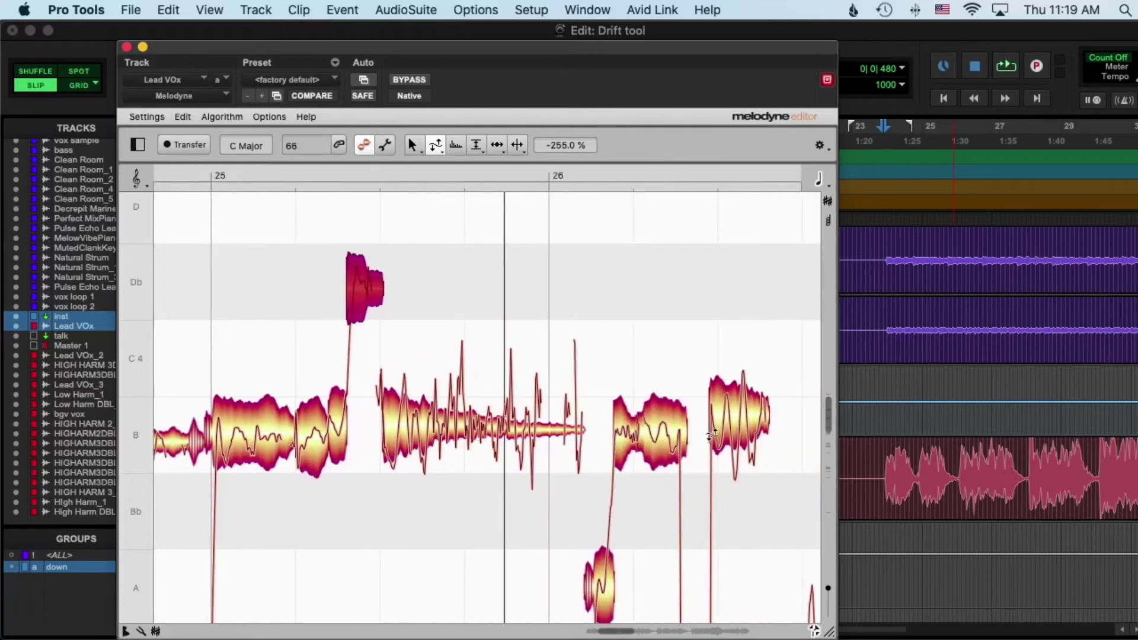
pyautogui.click(1026, 441)
pyautogui.press('space')
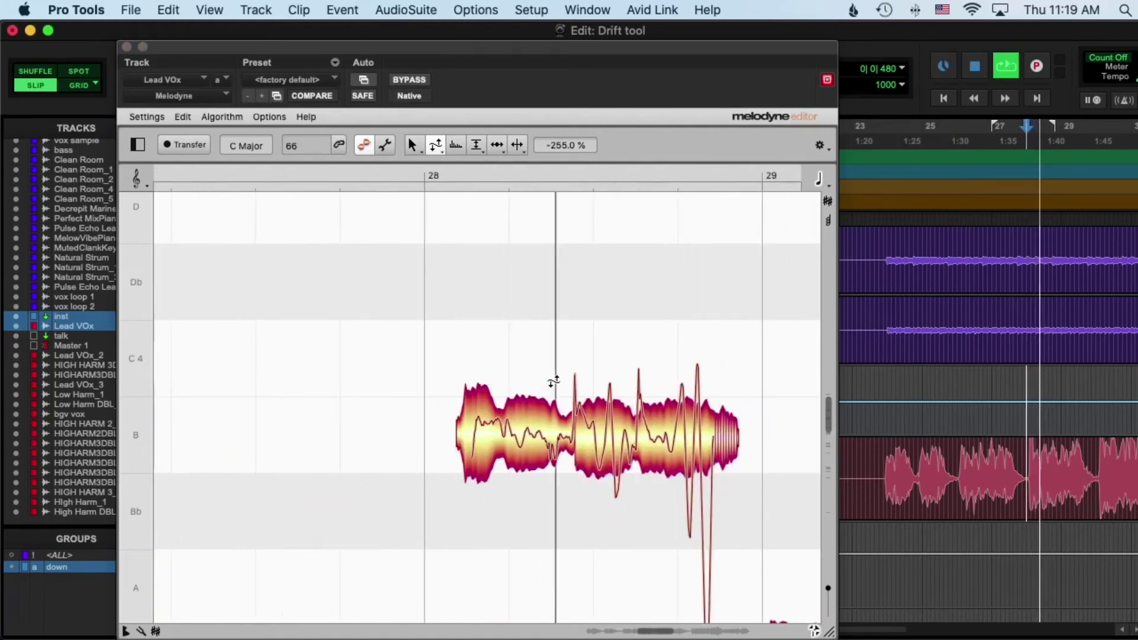
pyautogui.press('space')
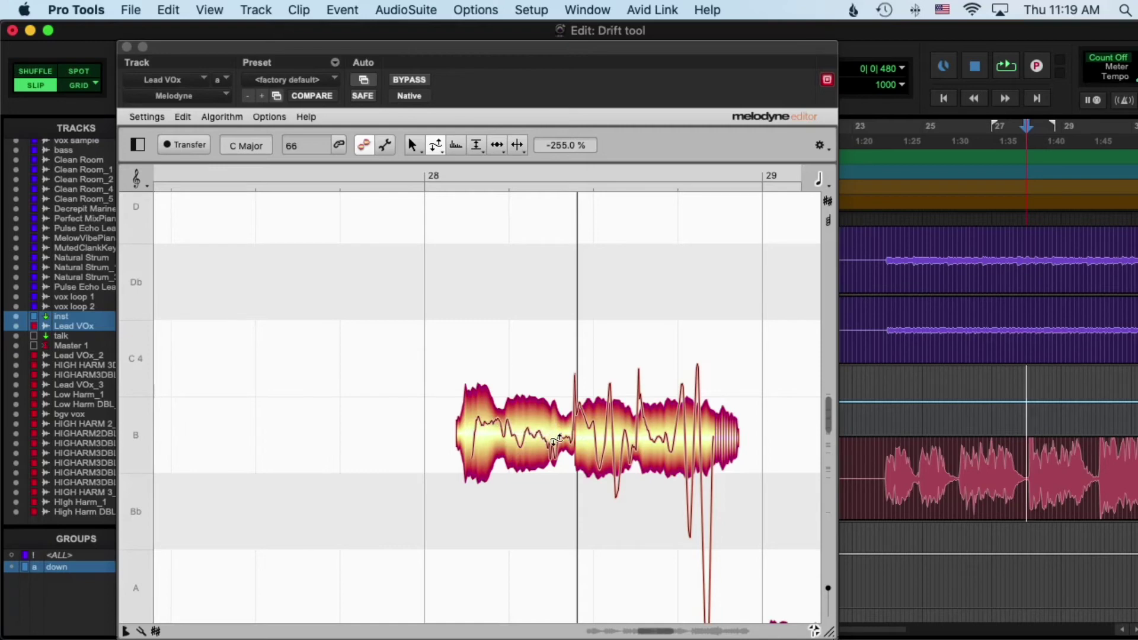
# Step: Set the bar-28 B note's pitch drift to 21.0%, checking it and the next note on playback
pyautogui.click(522, 437)
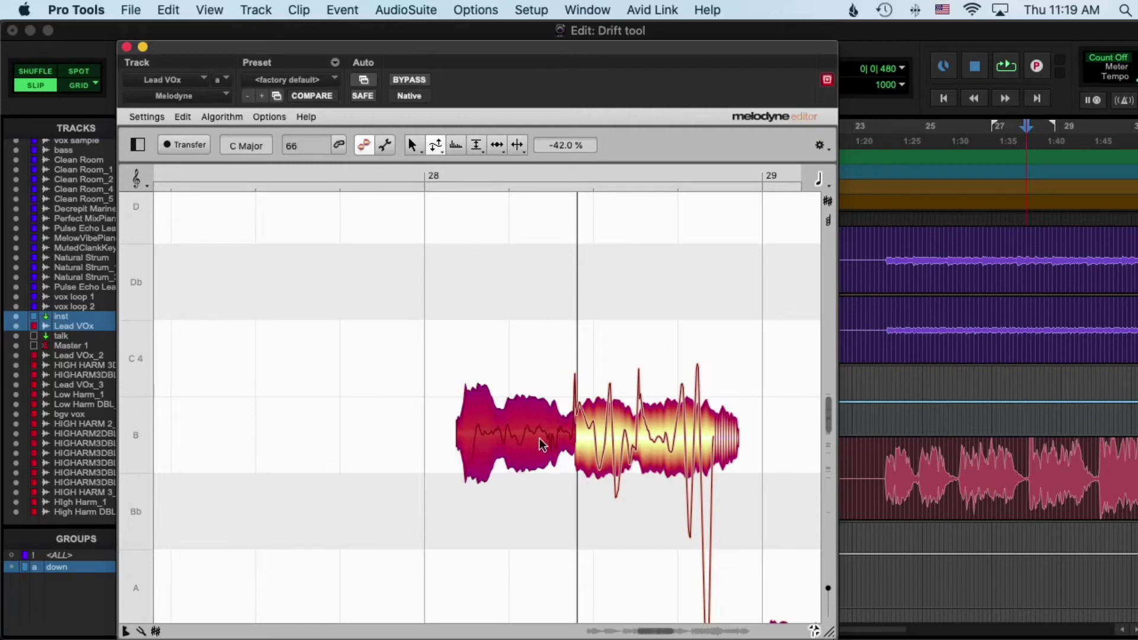
pyautogui.press('space')
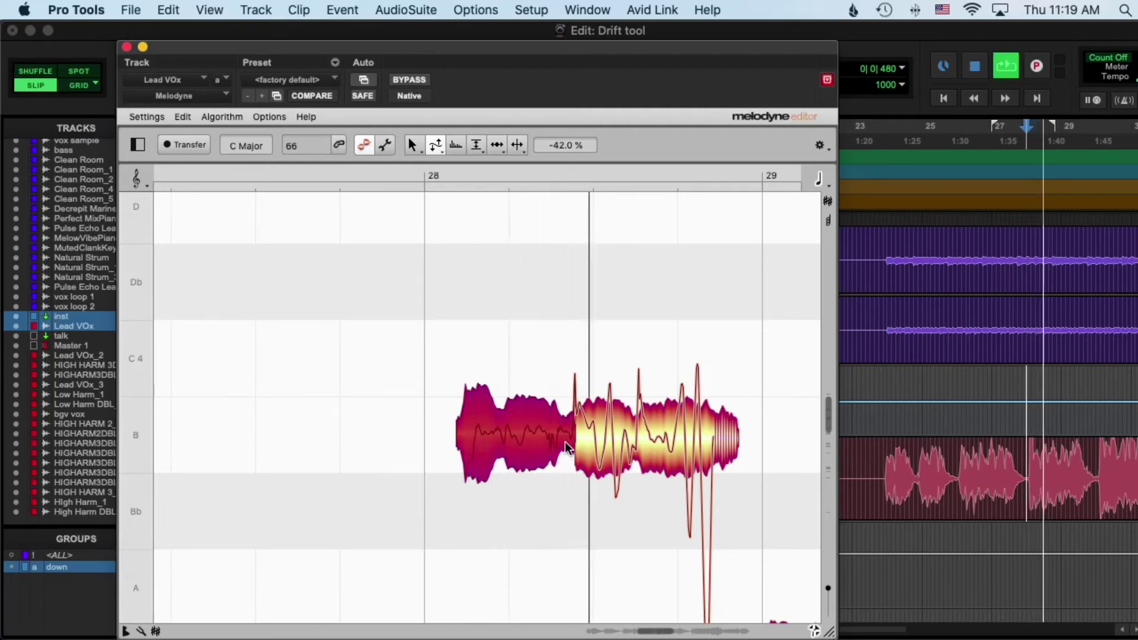
pyautogui.press('space')
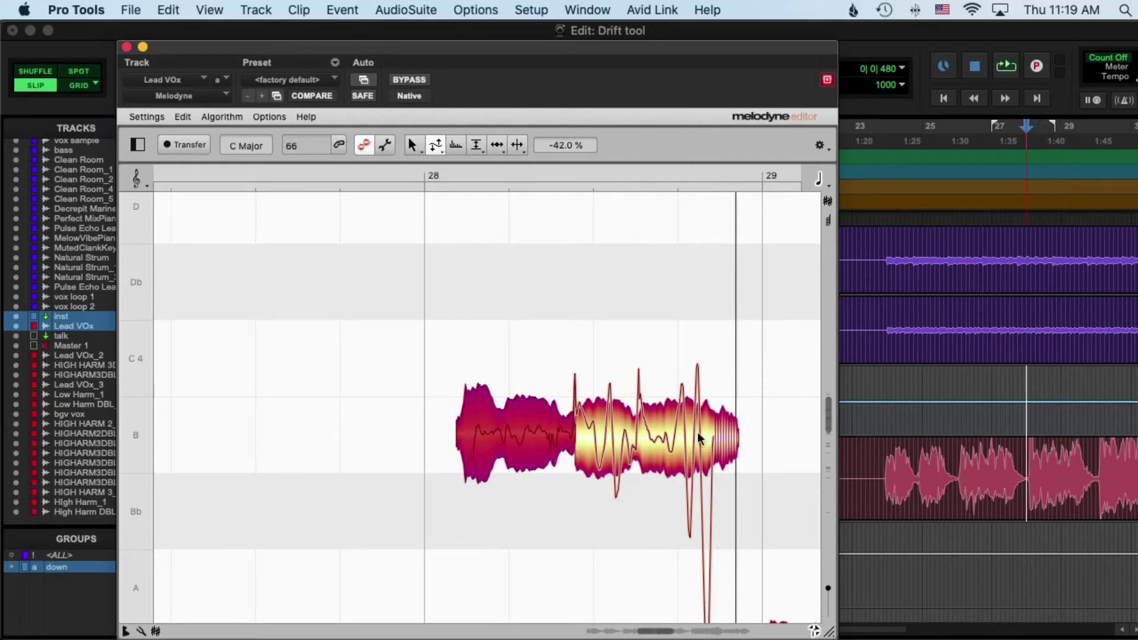
pyautogui.press('super+z')
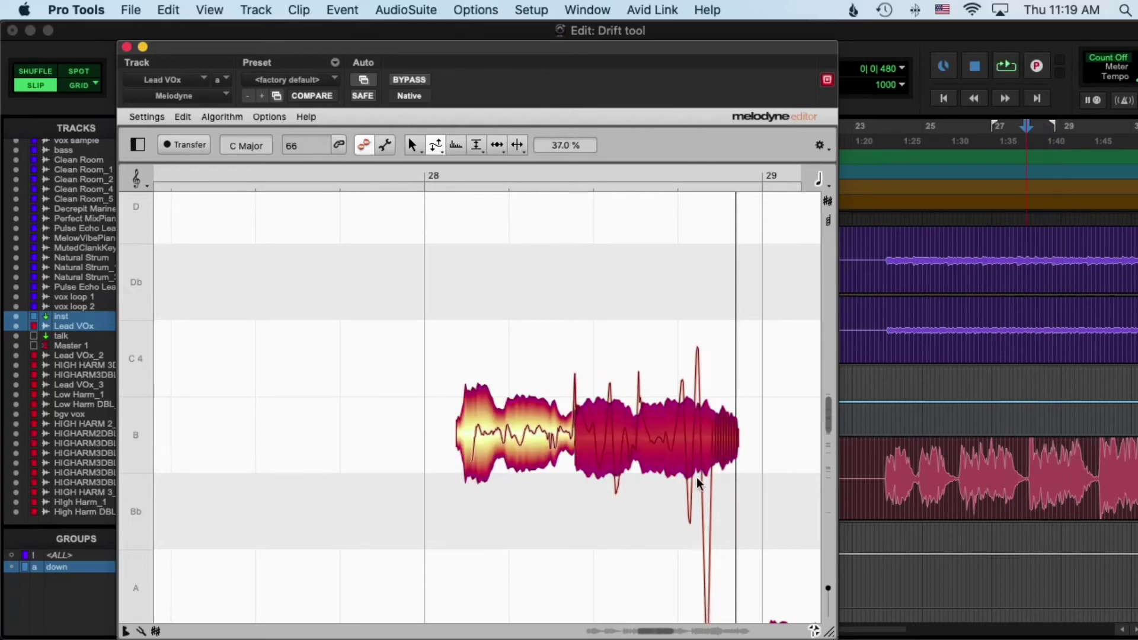
pyautogui.press('space')
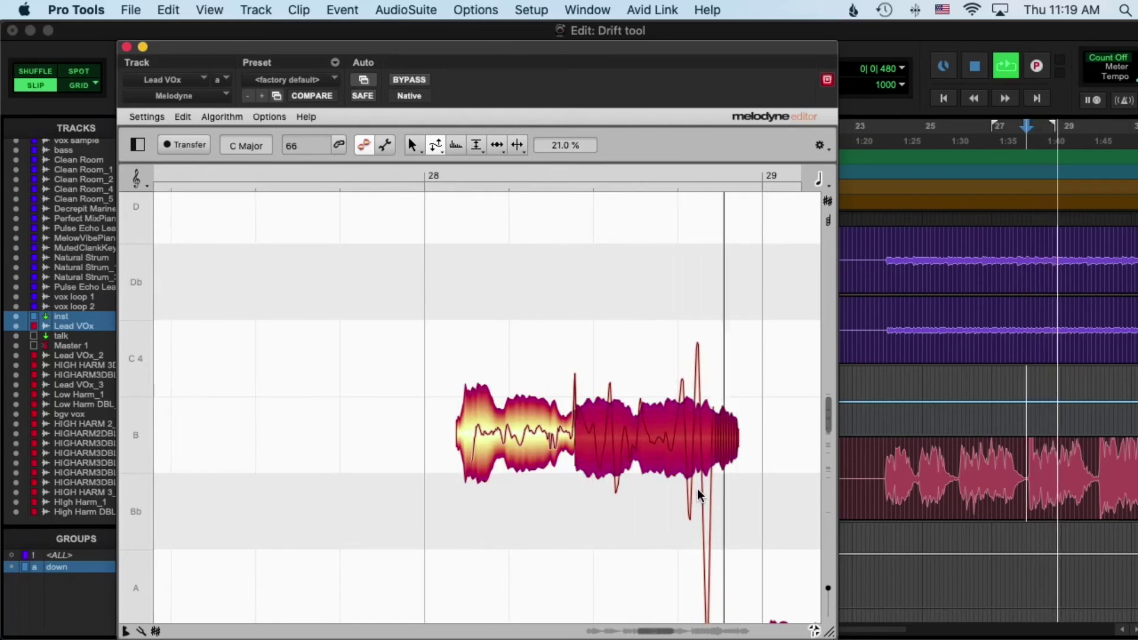
pyautogui.press('space')
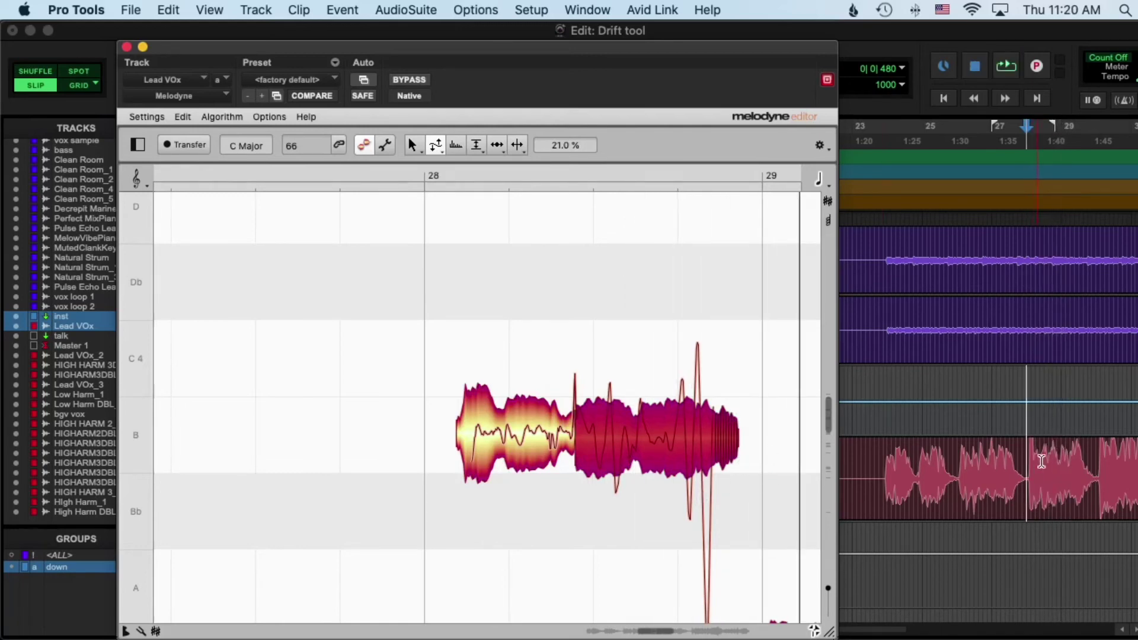
pyautogui.hscroll(3, 1062, 481)
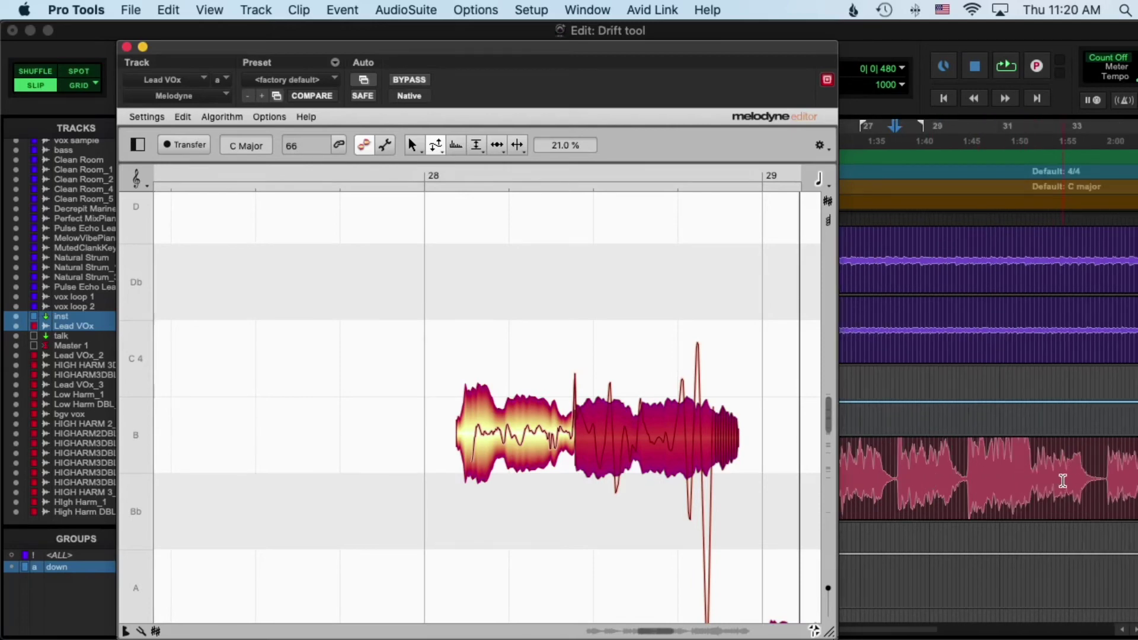
pyautogui.press('space')
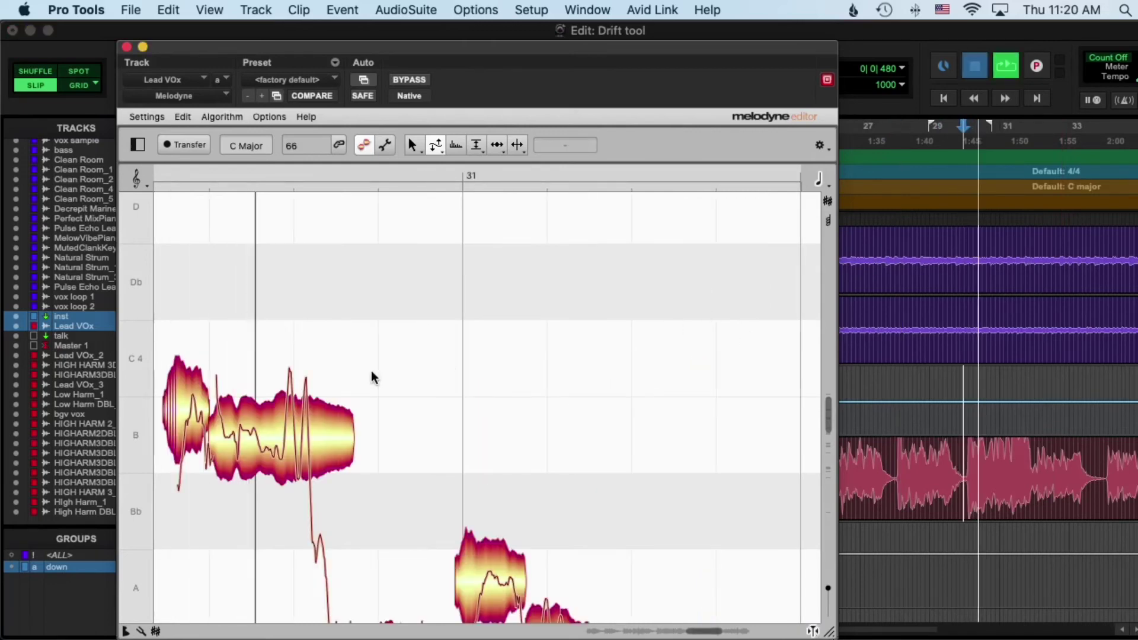
# Step: Switch to the Pitch Drift Tool and flatten the B3 note just after bar 30, then play it back
pyautogui.hscroll(-3, 380, 371)
pyautogui.press('space')
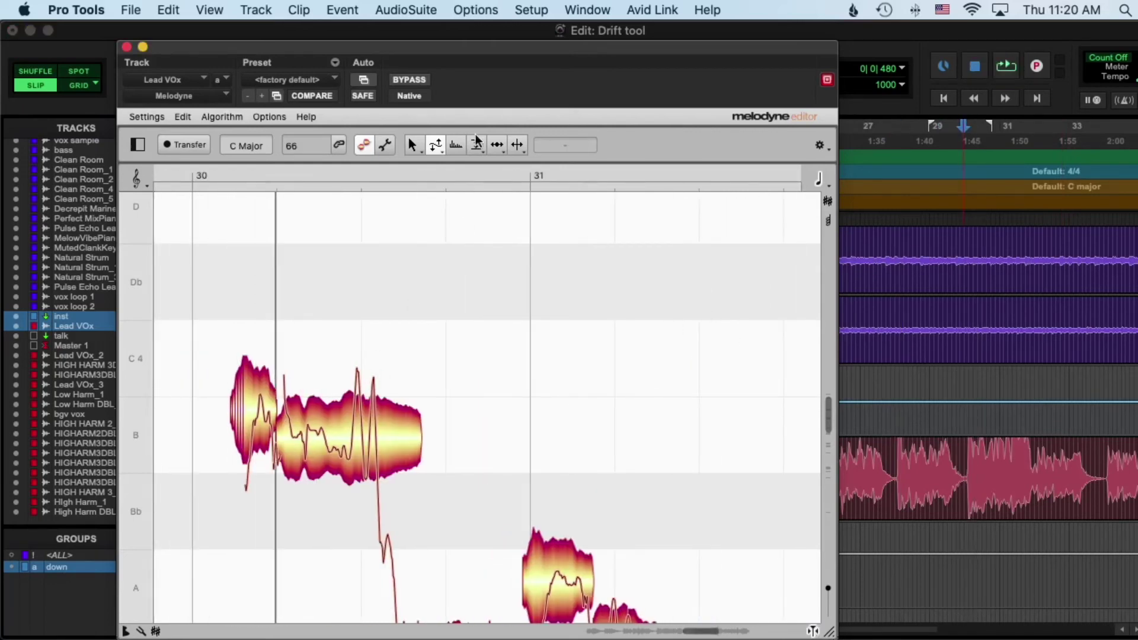
pyautogui.press('space')
pyautogui.click(435, 144)
pyautogui.click(437, 178)
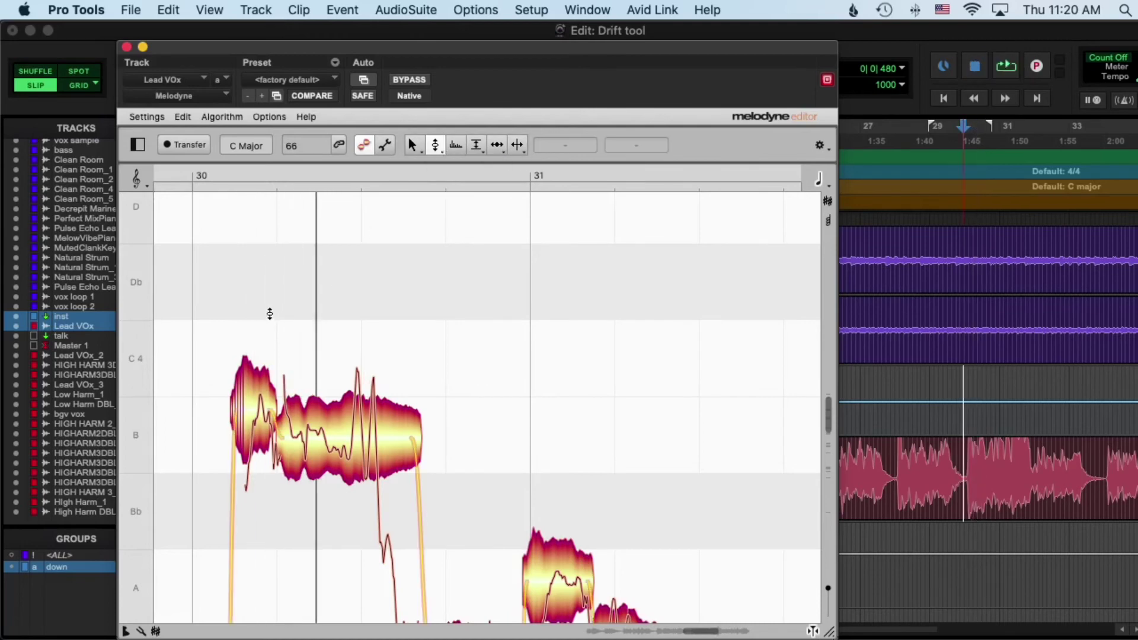
pyautogui.moveTo(255, 407); pyautogui.dragTo(262, 430)
pyautogui.press('space')
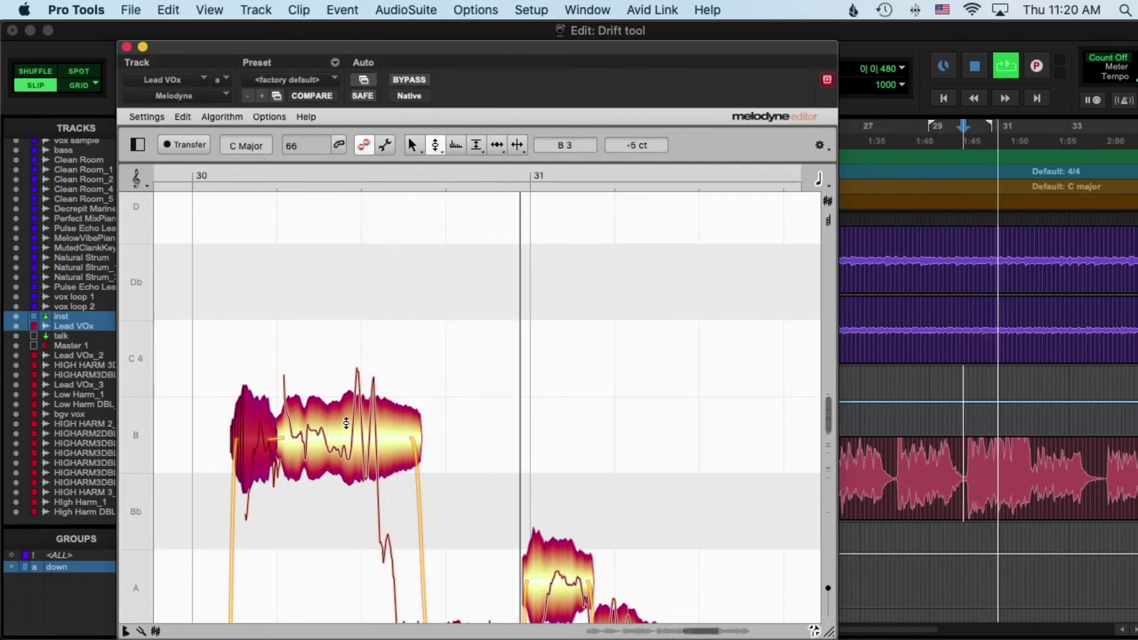
pyautogui.scroll(-4, 642, 399)
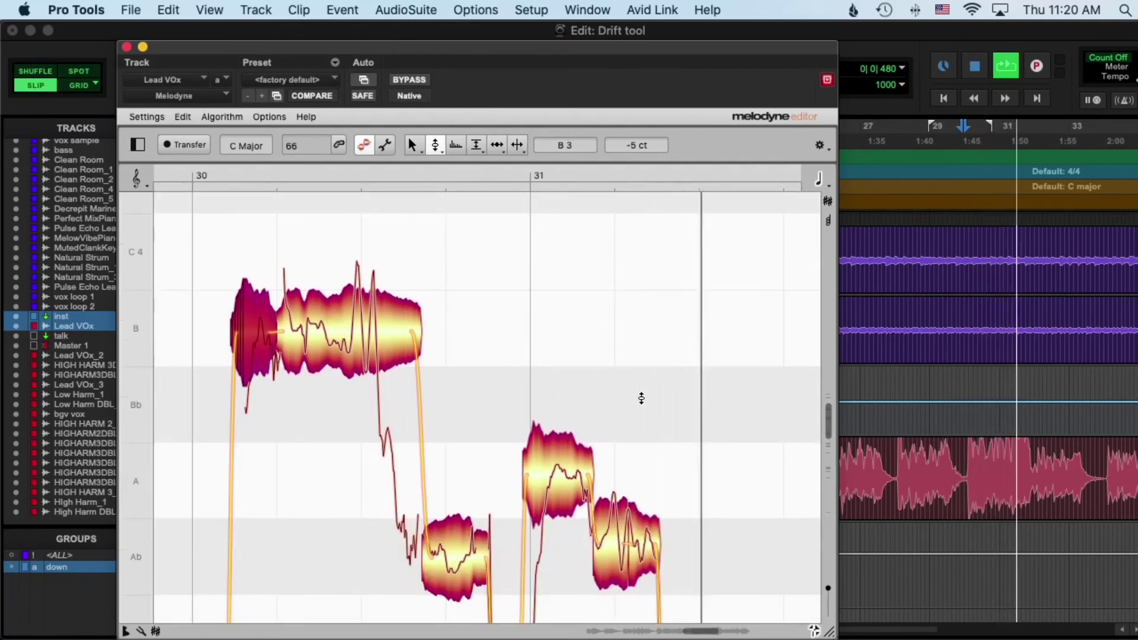
pyautogui.press('space')
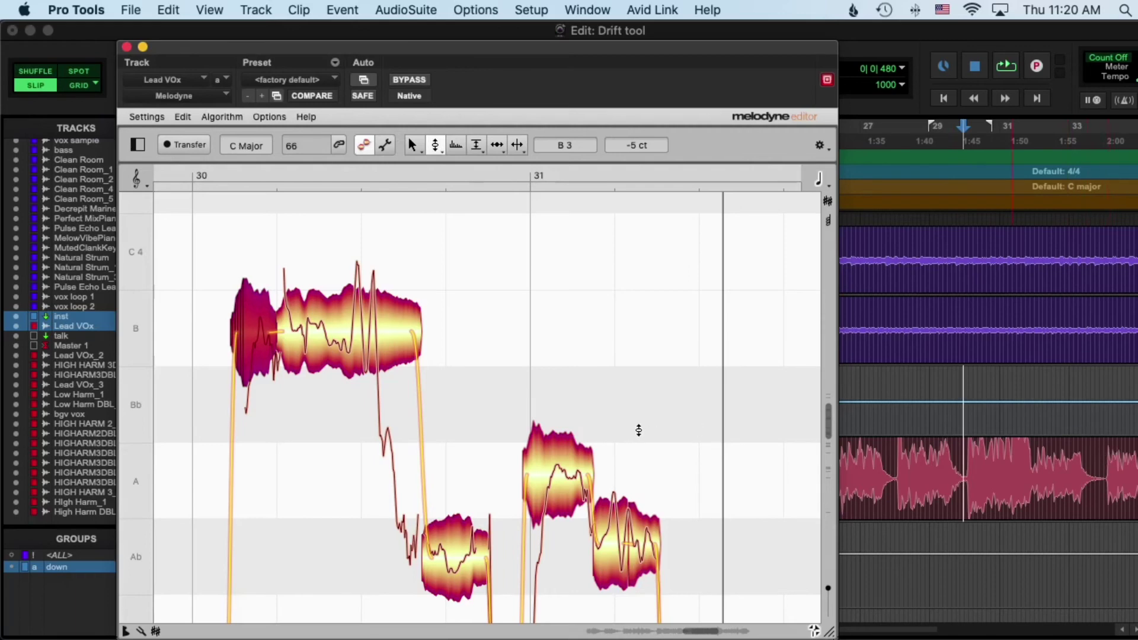
# Step: Audition the following phrase from near bar 31 through to the sustained B at bar 32
pyautogui.hscroll(4, 638, 429)
pyautogui.scroll(-5, 641, 430)
pyautogui.scroll(-5, 643, 429)
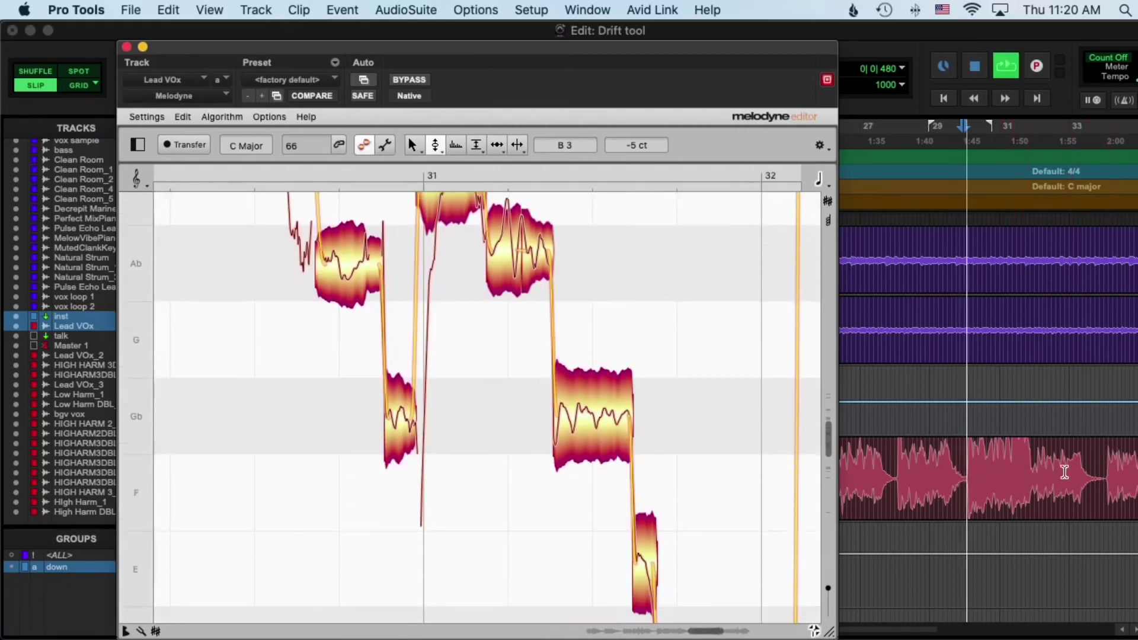
pyautogui.click(1016, 452)
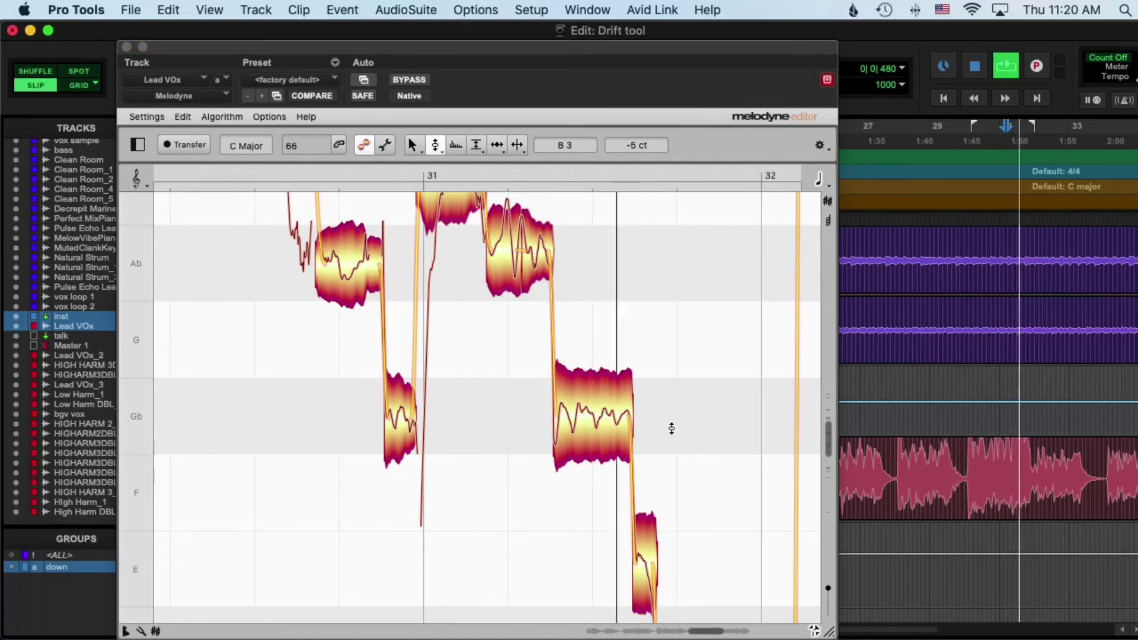
pyautogui.scroll(-5, 671, 429)
pyautogui.scroll(-4, 672, 429)
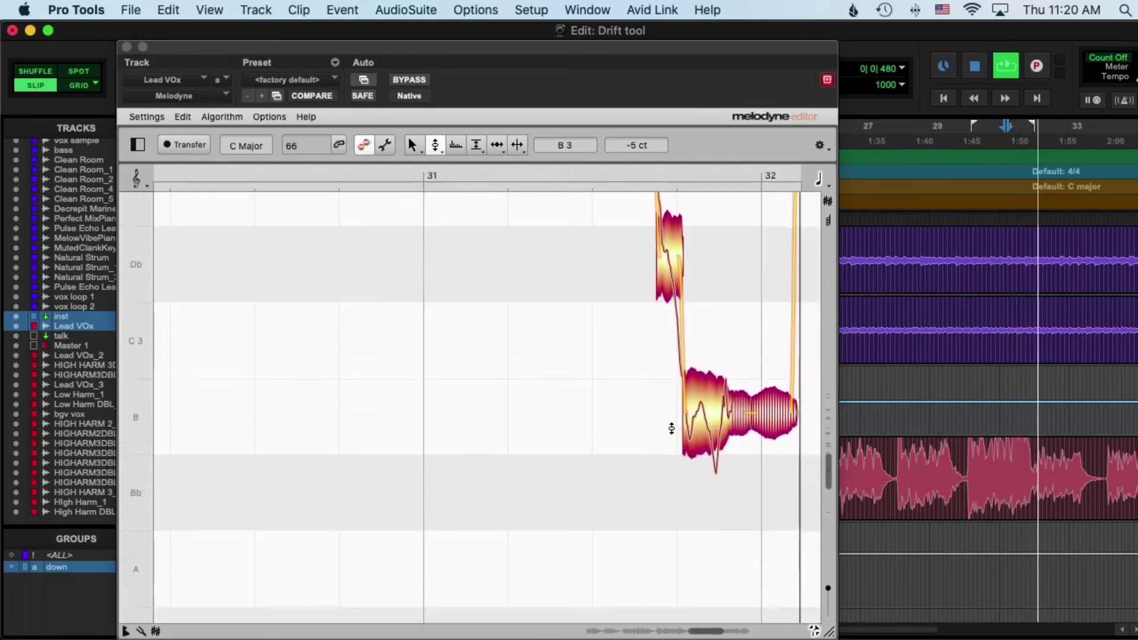
pyautogui.press('space')
pyautogui.click(437, 150)
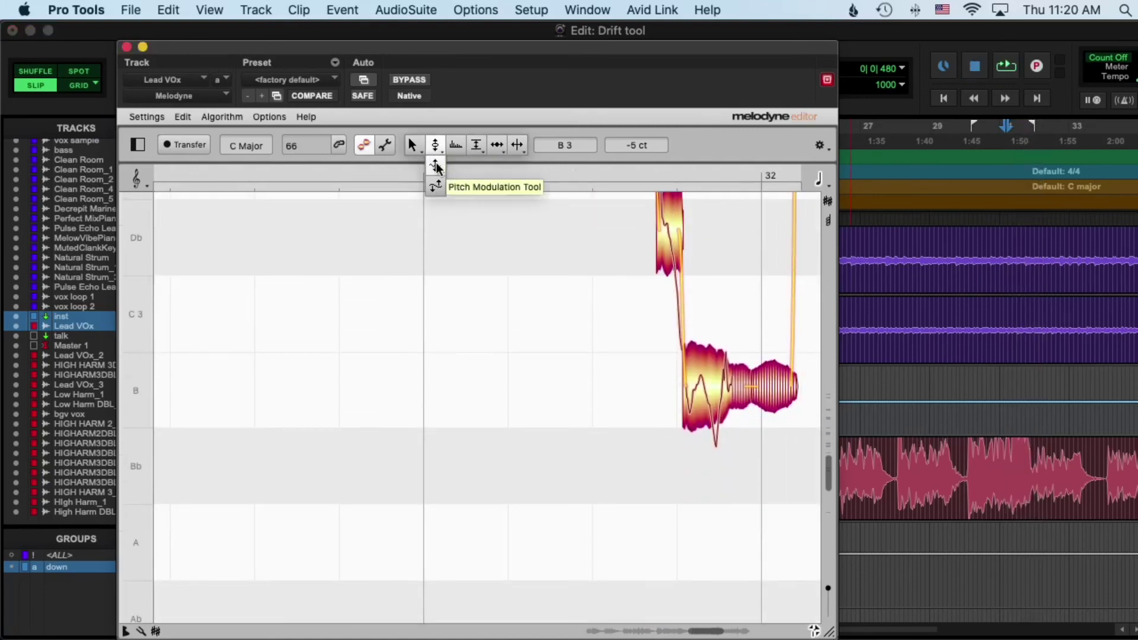